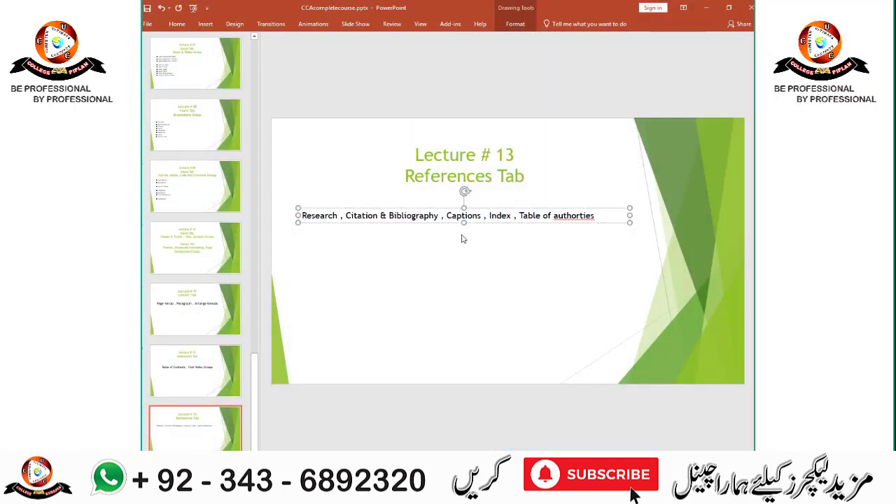
# Correct 'authorties' to 'authorities' on the Lecture # 13 slide, then launch Word via Win+R
pyautogui.click(220, 359)
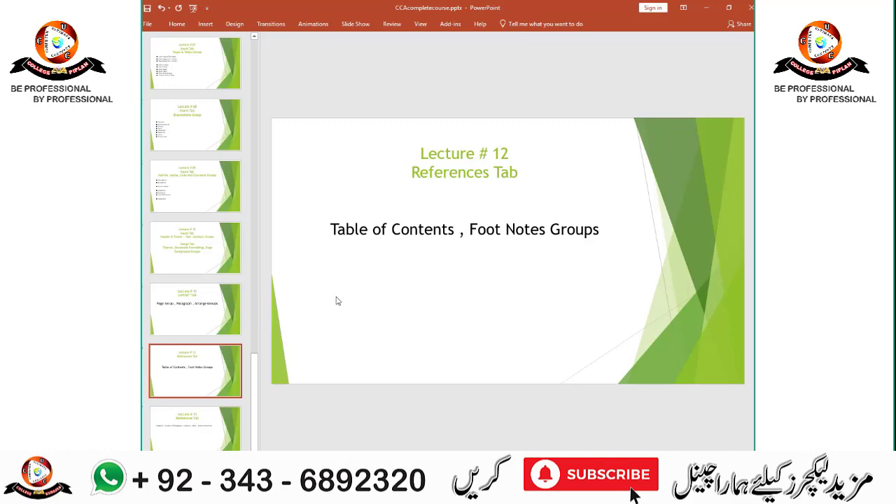
pyautogui.click(196, 425)
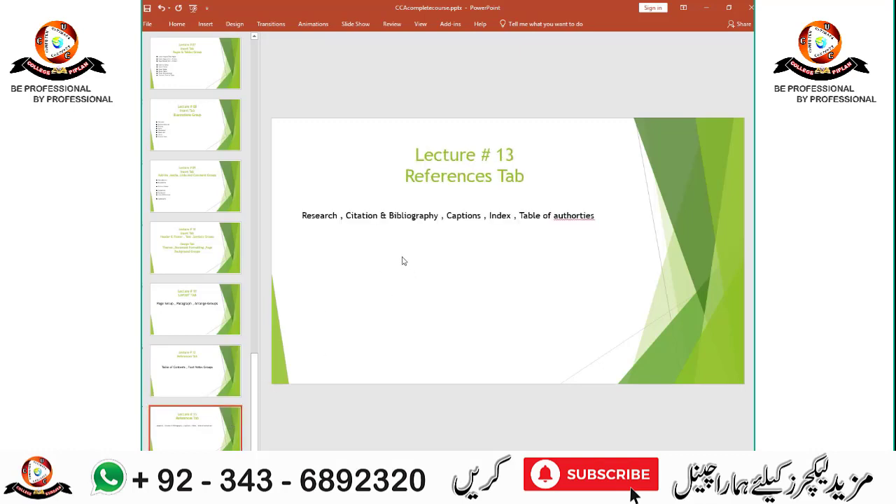
pyautogui.click(568, 215)
pyautogui.rightClick(568, 216)
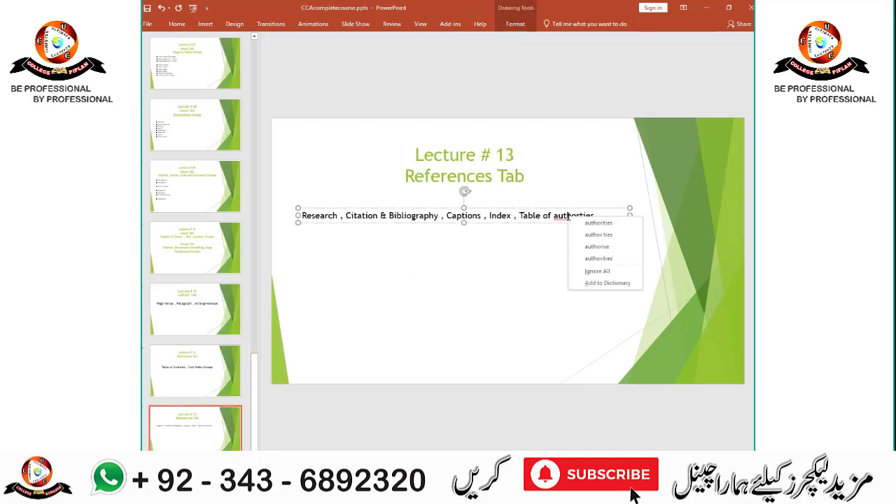
pyautogui.click(595, 224)
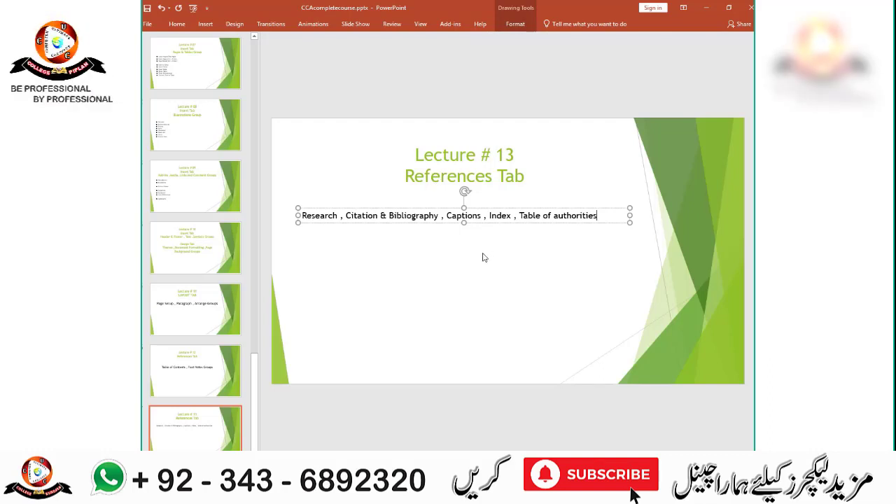
pyautogui.press('super+r')
pyautogui.press('Return')
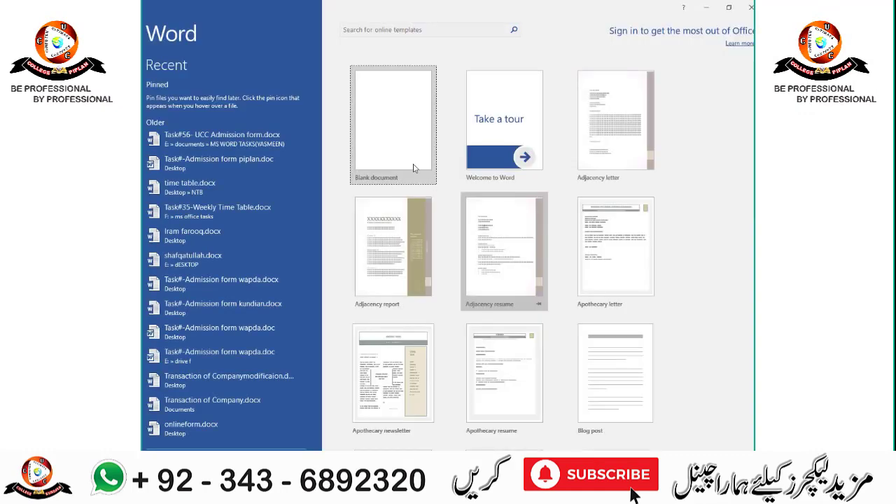
# Create a blank Word document and show the References ribbon
pyautogui.click(409, 150)
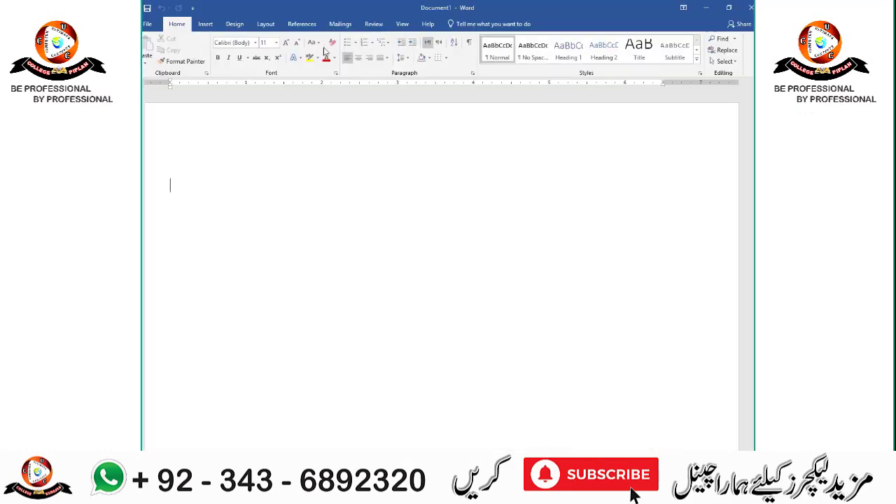
pyautogui.click(302, 24)
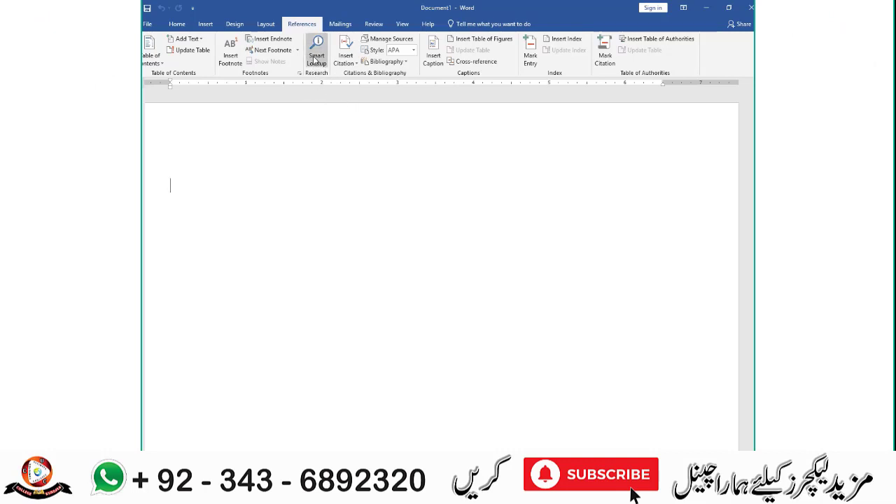
pyautogui.click(315, 60)
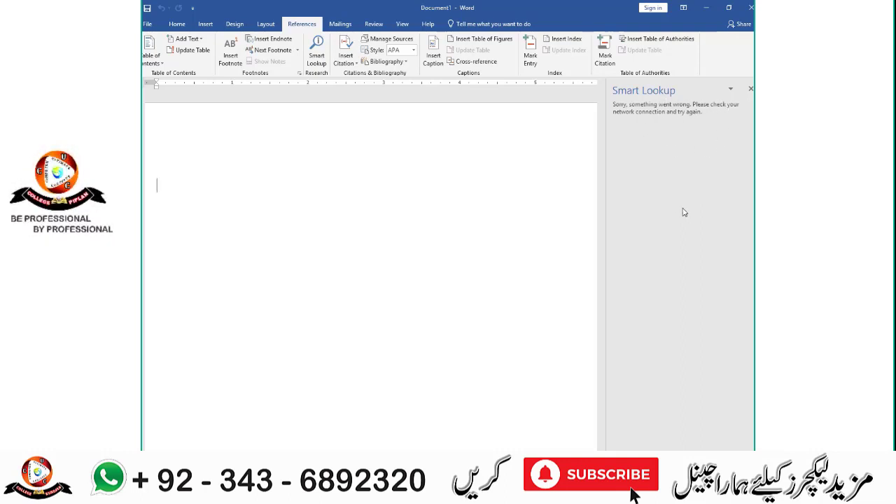
pyautogui.click(750, 90)
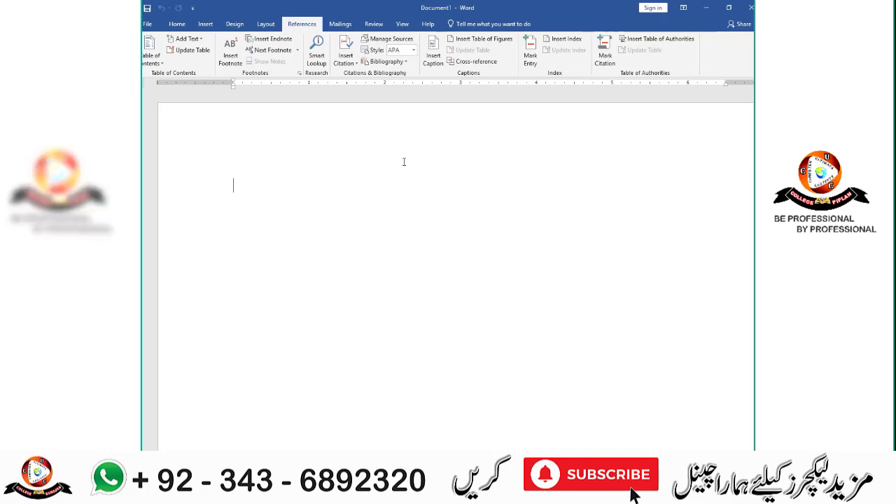
# Generate one sample paragraph with =rand(1)
pyautogui.write('=')
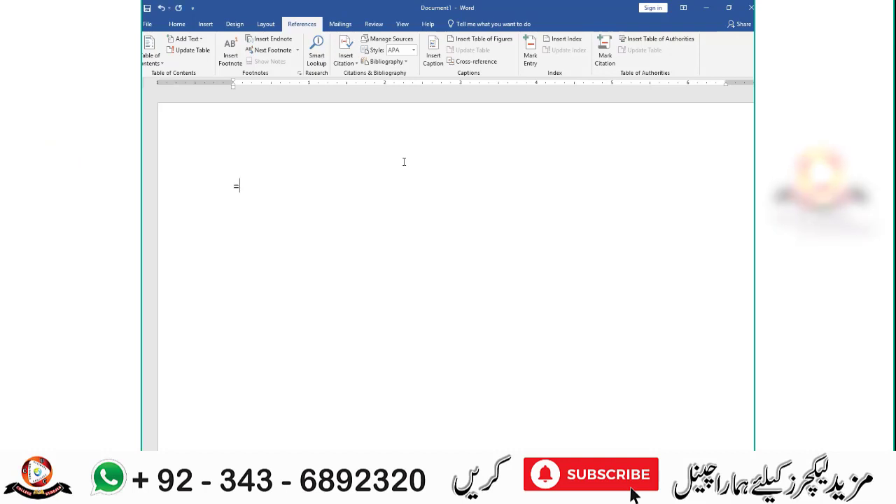
pyautogui.write('rand')
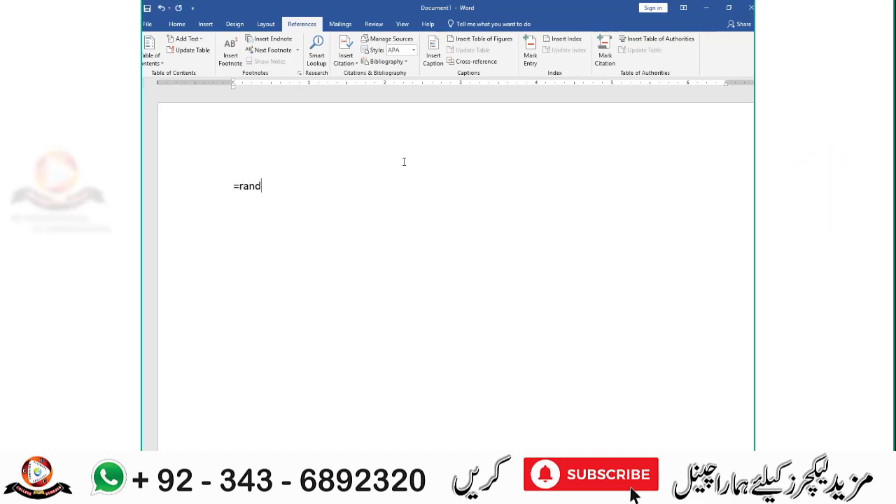
pyautogui.write('(1')
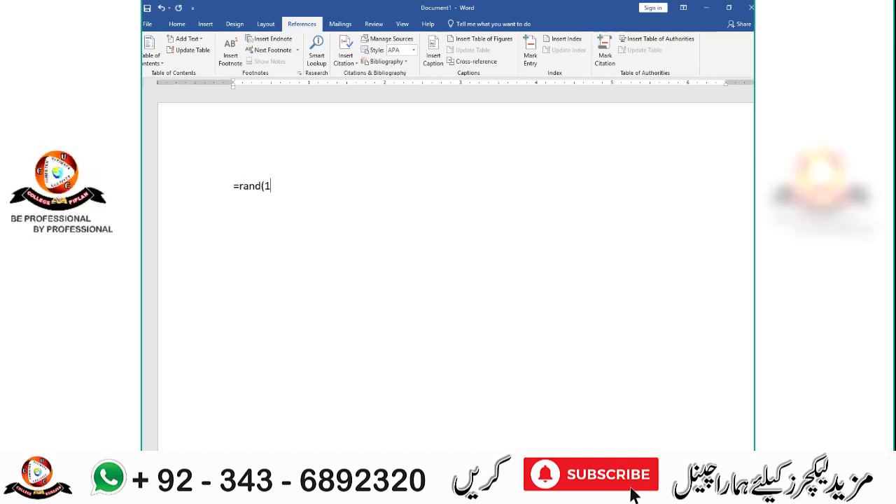
pyautogui.press('Return')
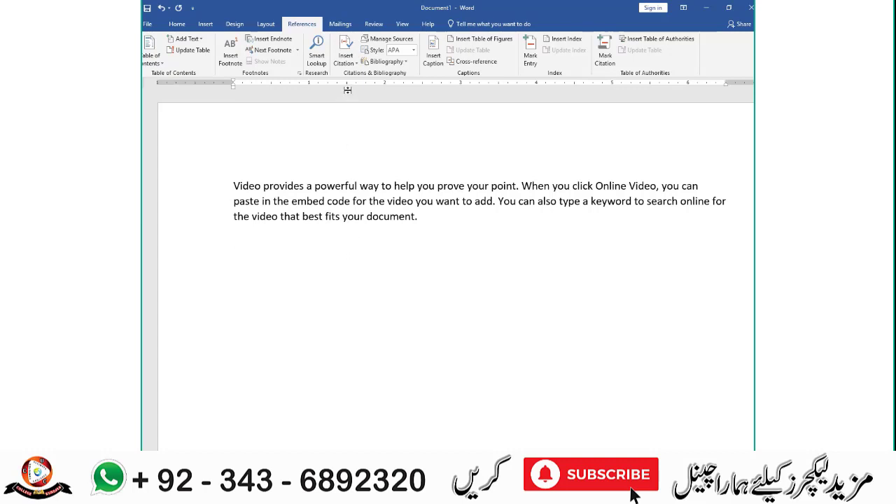
# Open the Create Source dialog from Insert Citation > Add New Source
pyautogui.click(356, 64)
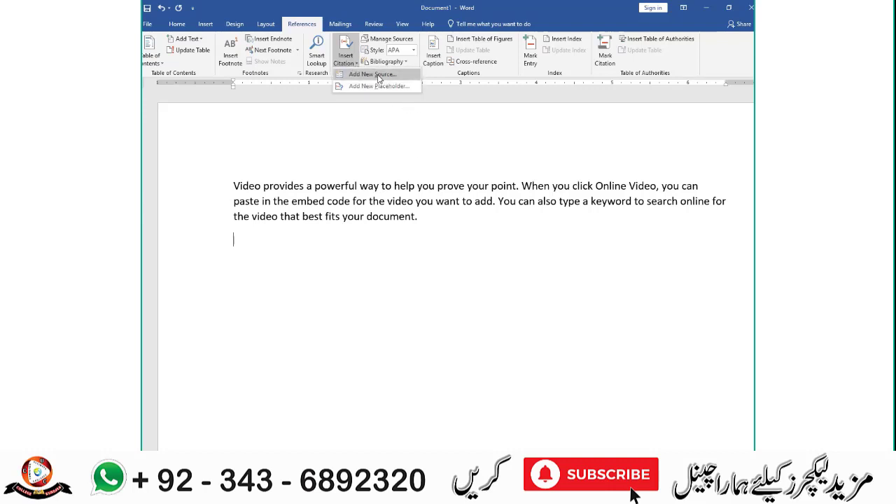
pyautogui.click(372, 74)
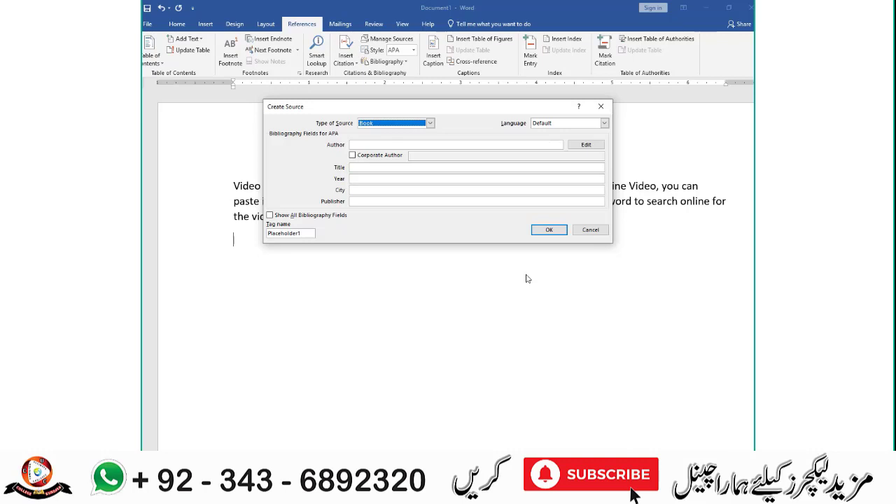
# Change the source type from Book to Web site in Create Source
pyautogui.click(430, 123)
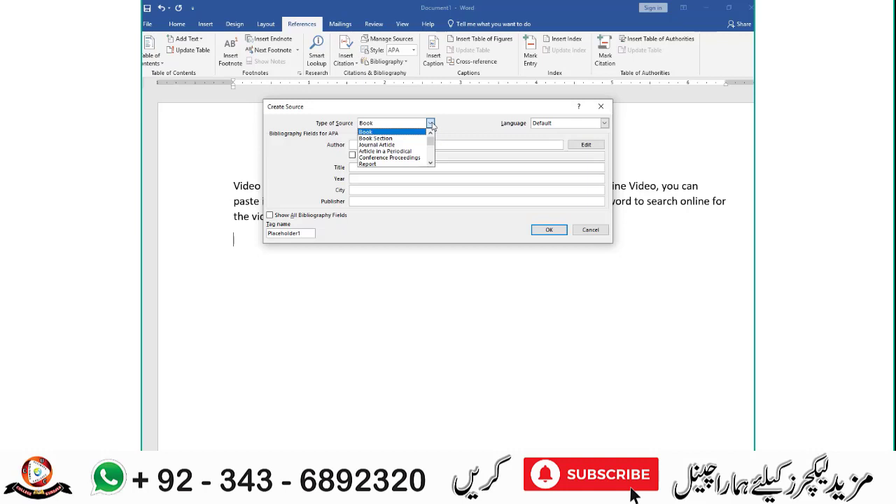
pyautogui.click(425, 157)
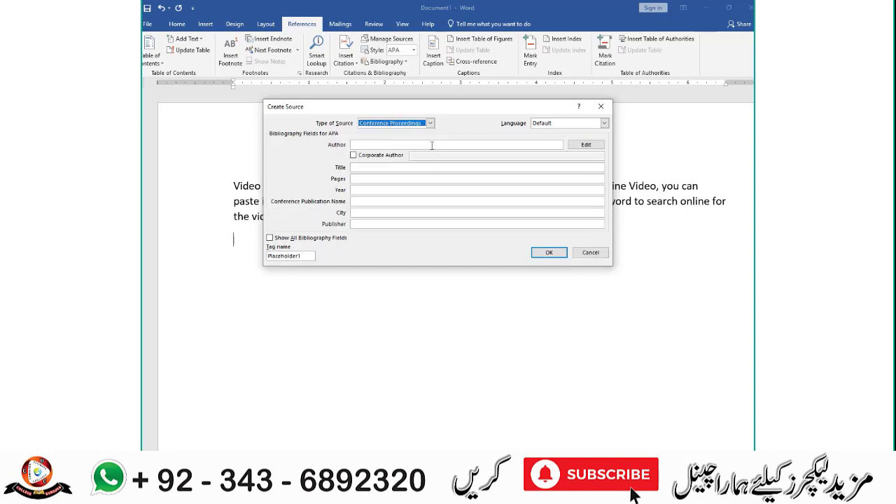
pyautogui.click(431, 123)
pyautogui.press('Down')
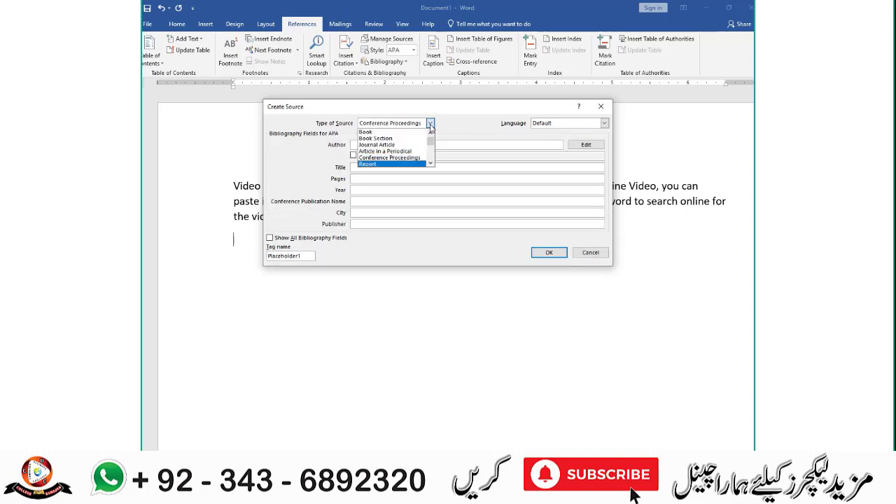
pyautogui.press('Down')
pyautogui.press('Down')
pyautogui.press('Up')
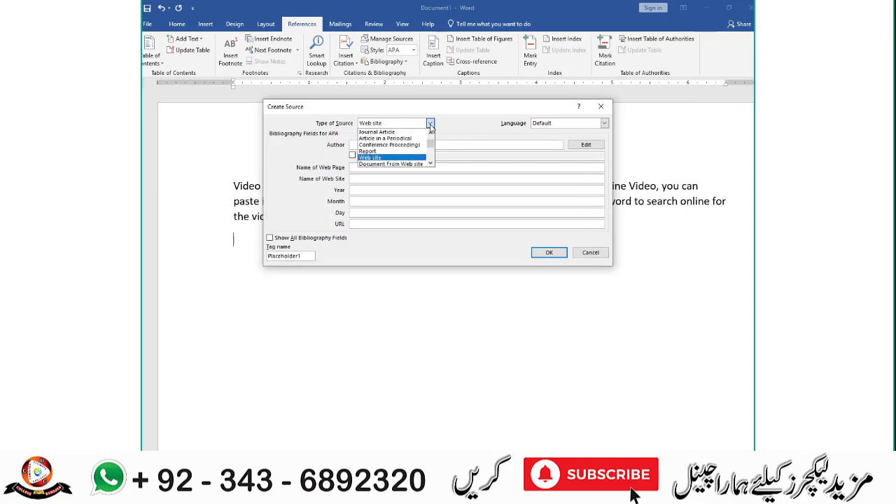
pyautogui.click(430, 124)
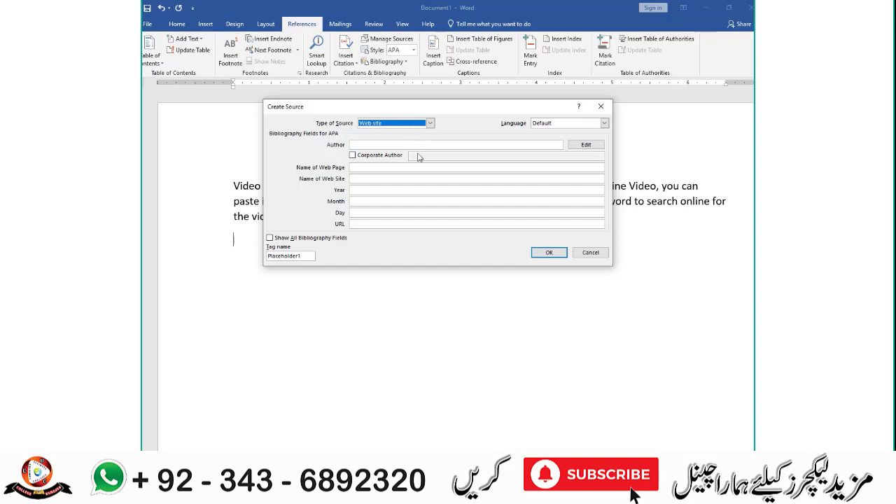
pyautogui.click(416, 144)
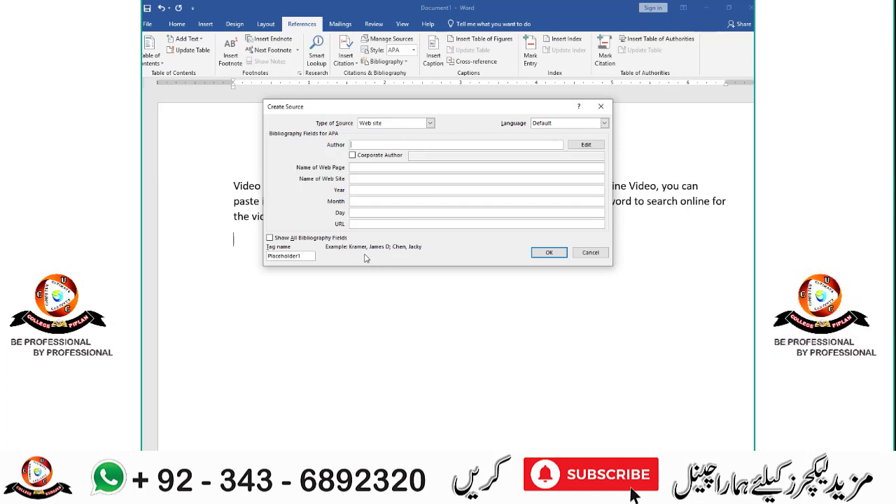
# Enter the author's name, web page name 'Home' and web site 'ultimateconcepts.net'
pyautogui.write('Ma')
pyautogui.write('lik')
pyautogui.press('Tab')
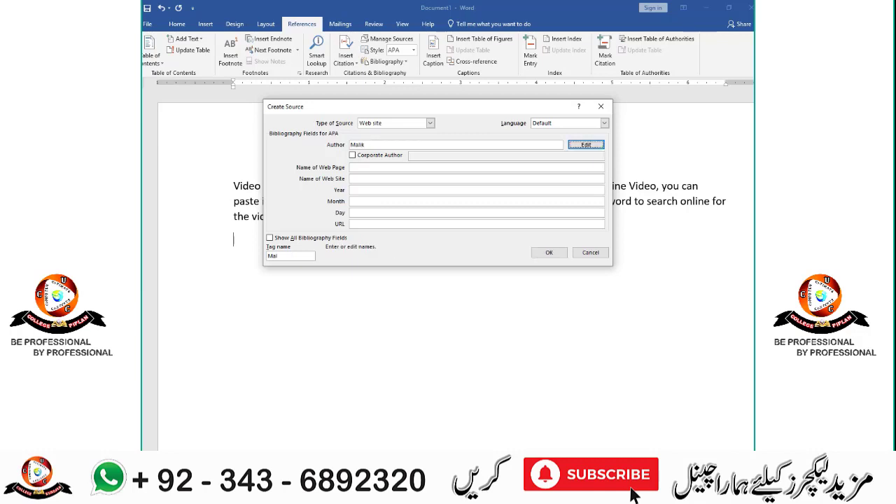
pyautogui.press('Tab')
pyautogui.press('Tab')
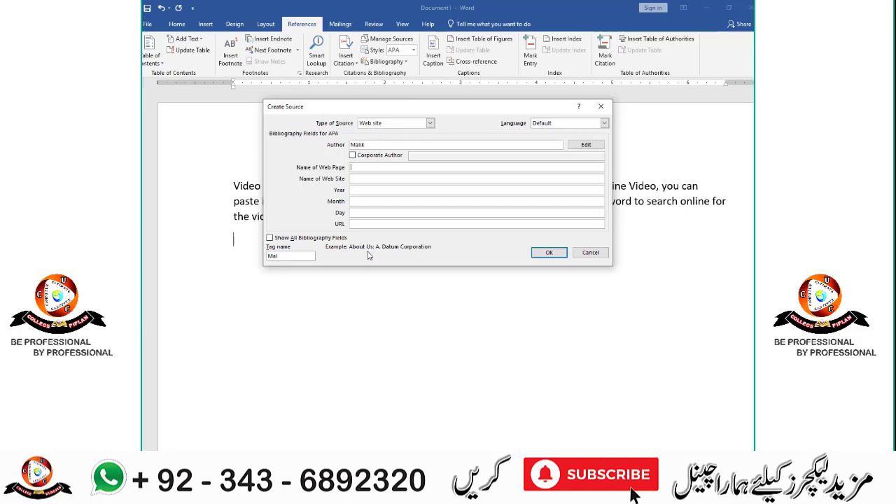
pyautogui.write('H')
pyautogui.write('ome')
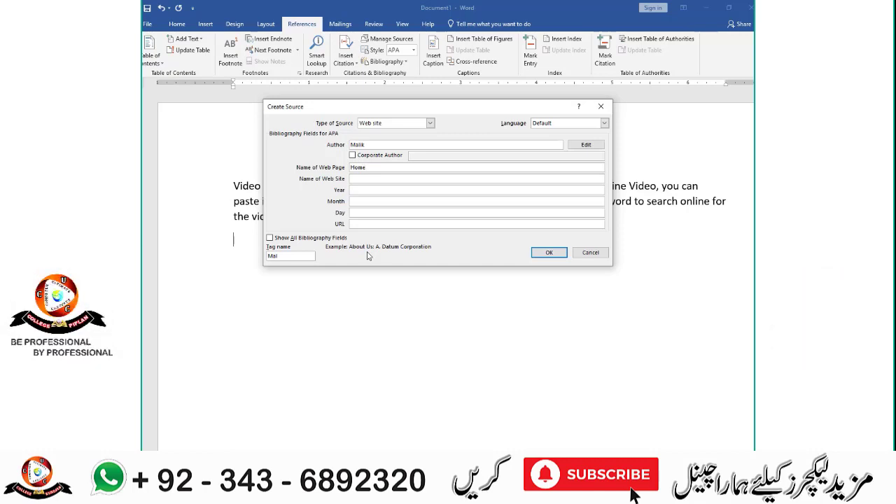
pyautogui.press('Tab')
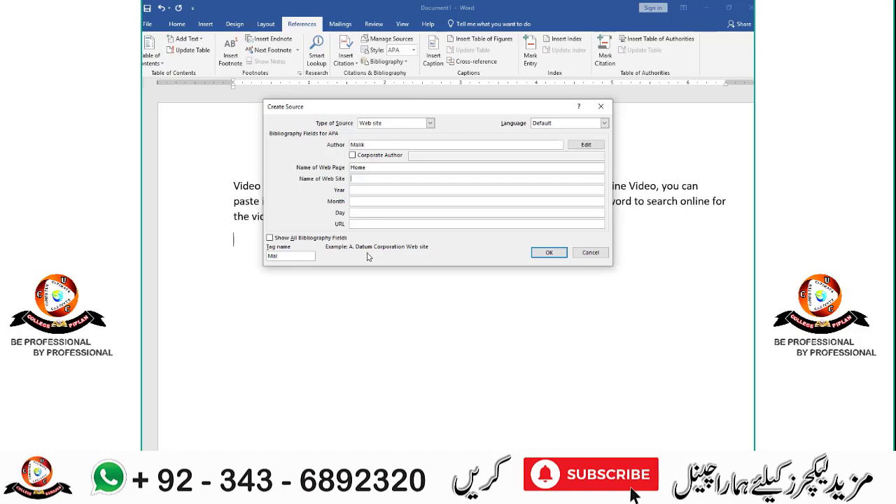
pyautogui.write('ultim')
pyautogui.write('ateco')
pyautogui.write('ncepts.')
pyautogui.write('net')
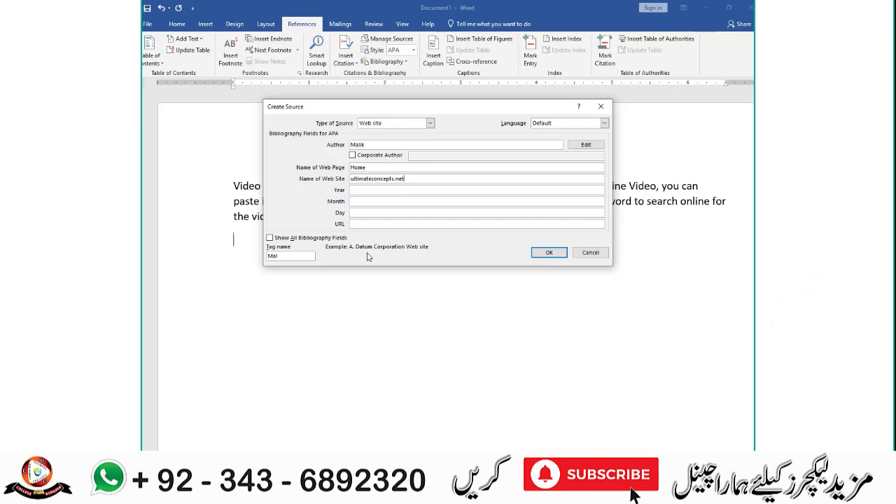
# Set the source date to 2022, June, 5
pyautogui.press('Tab')
pyautogui.write('2020')
pyautogui.press('Tab')
pyautogui.write('ma')
pyautogui.press('BackSpace')
pyautogui.write('ne')
pyautogui.click(364, 190)
pyautogui.press('BackSpace')
pyautogui.press('BackSpace')
pyautogui.write('22')
pyautogui.press('Tab')
pyautogui.press('Tab')
pyautogui.write('5')
pyautogui.press('Tab')
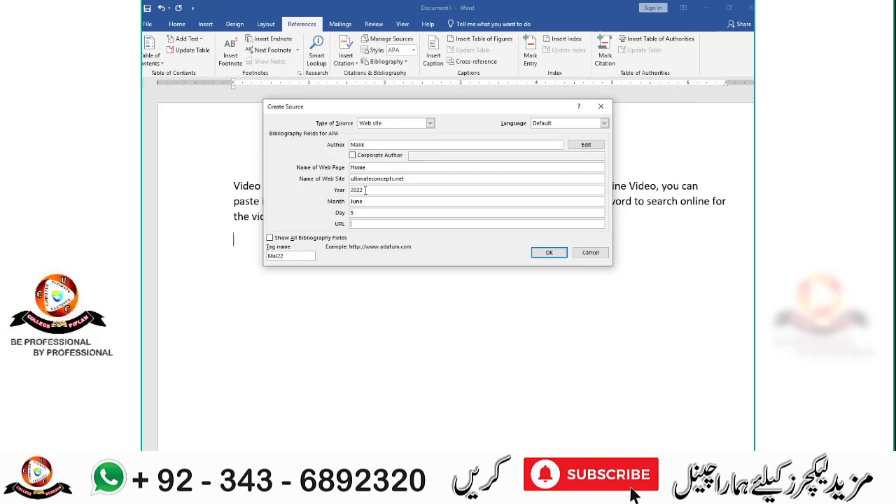
pyautogui.write('http')
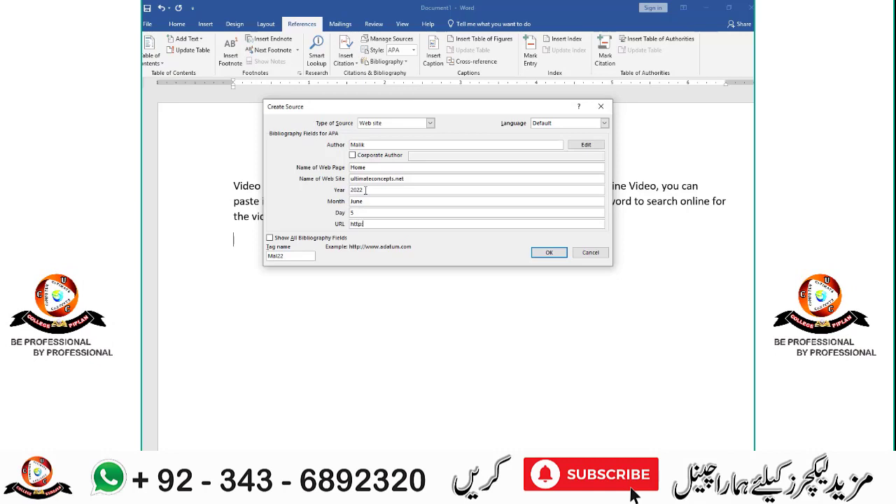
pyautogui.write('://')
pyautogui.write('www.')
pyautogui.click(403, 179)
pyautogui.hotkey('shift', 'Home')
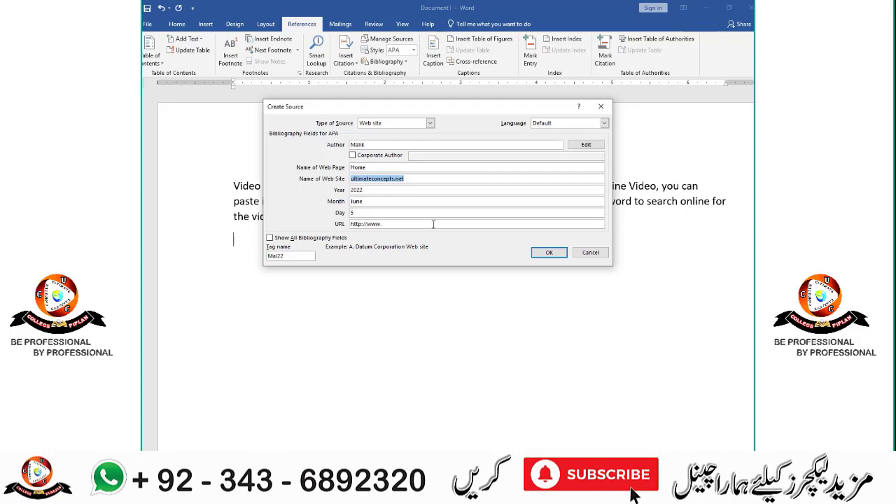
pyautogui.click(433, 224)
pyautogui.write('ultimateconcepts.net')
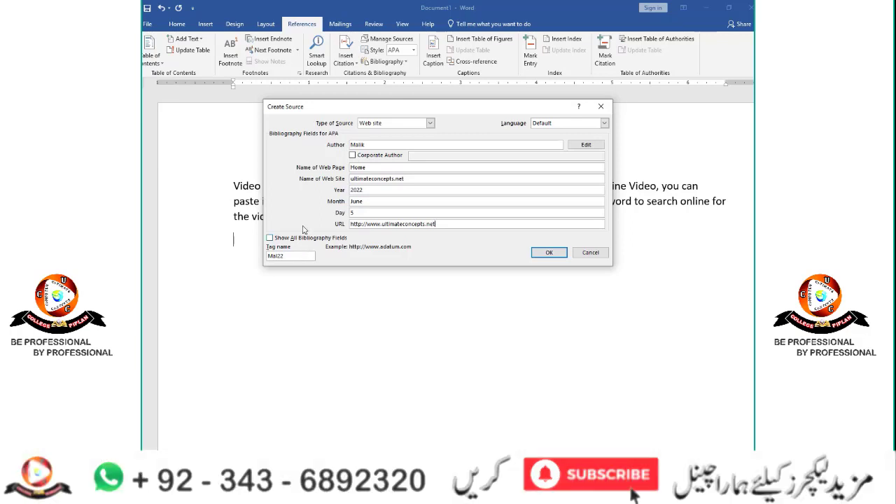
pyautogui.click(270, 238)
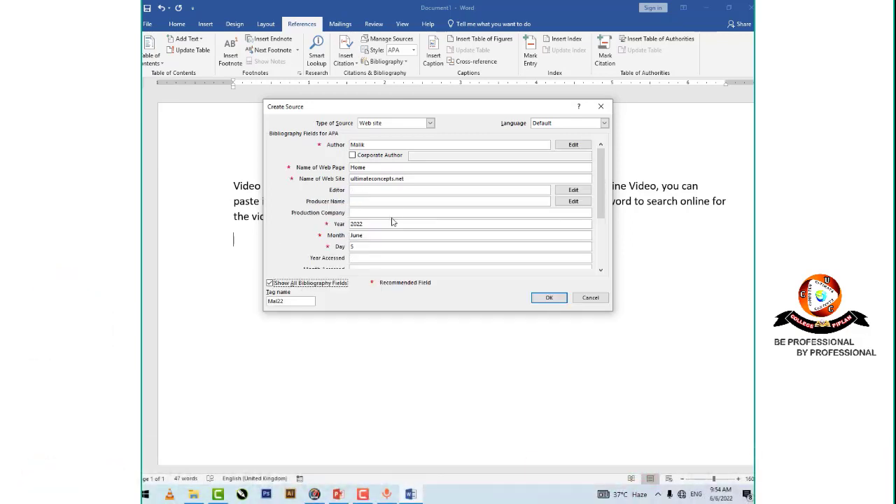
# Check the full field list, hide the extra fields, and save the source as a 2022 citation
pyautogui.click(600, 270)
pyautogui.click(601, 270)
pyautogui.click(601, 270)
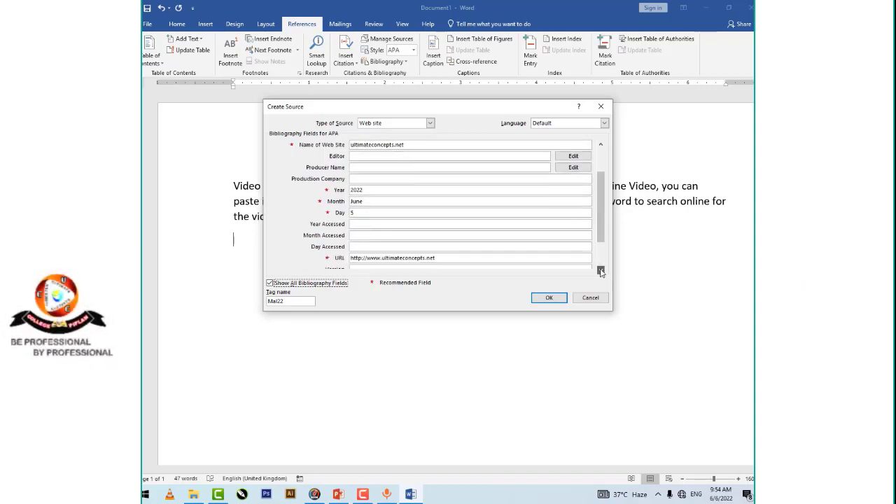
pyautogui.click(601, 270)
pyautogui.click(601, 270)
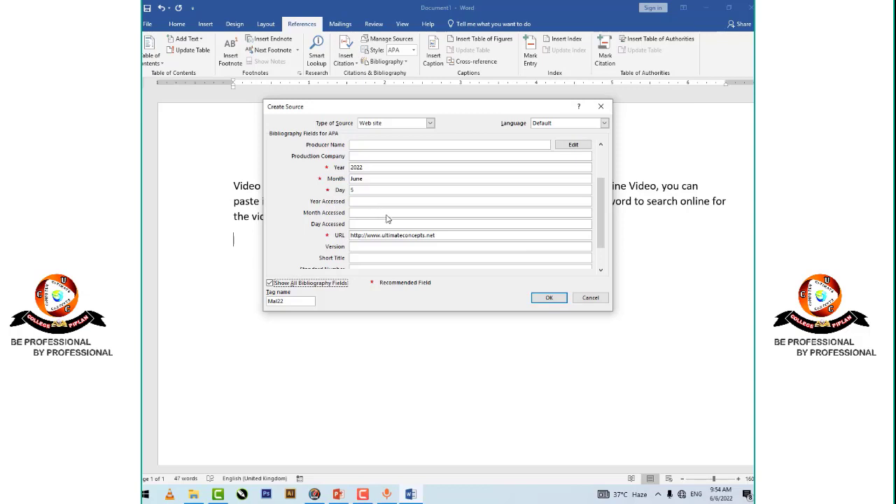
pyautogui.click(271, 283)
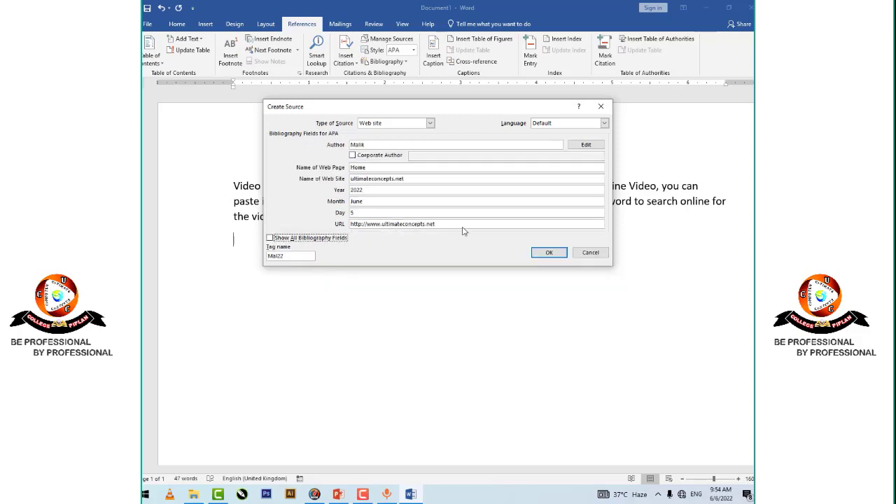
pyautogui.click(549, 252)
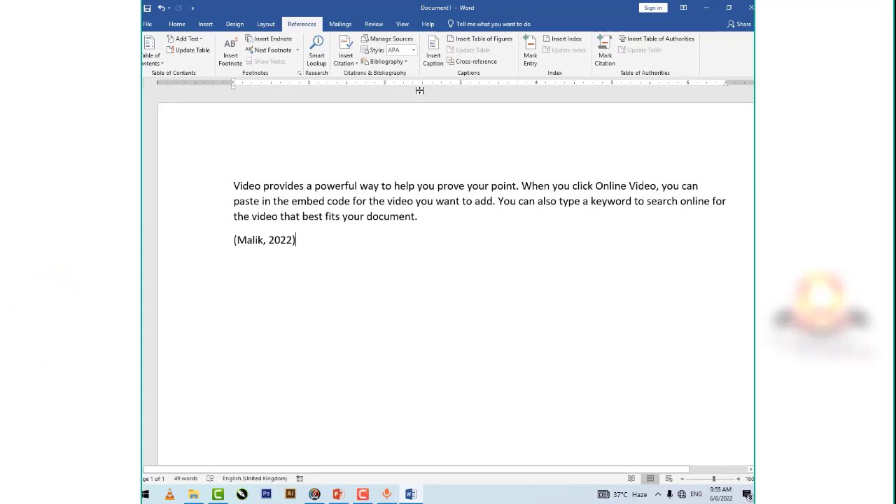
# Switch the citation style to Chicago, review Manage Sources, and add blank lines below
pyautogui.click(415, 50)
pyautogui.click(418, 78)
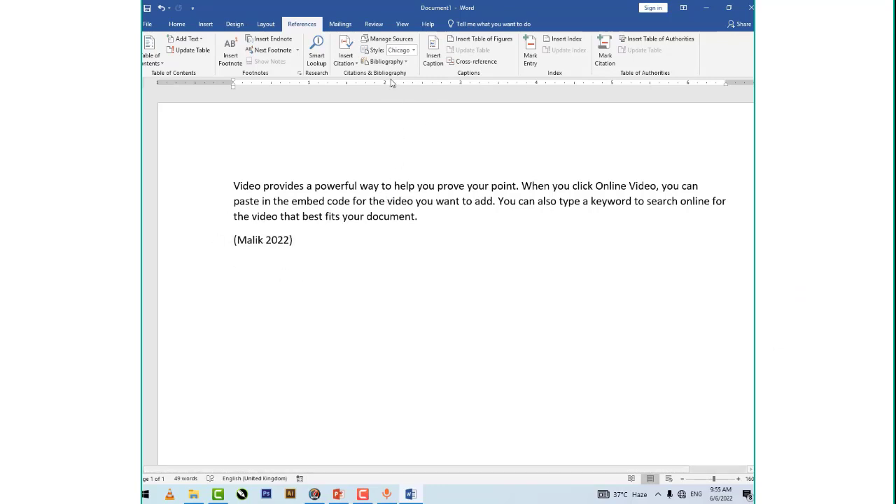
pyautogui.click(392, 39)
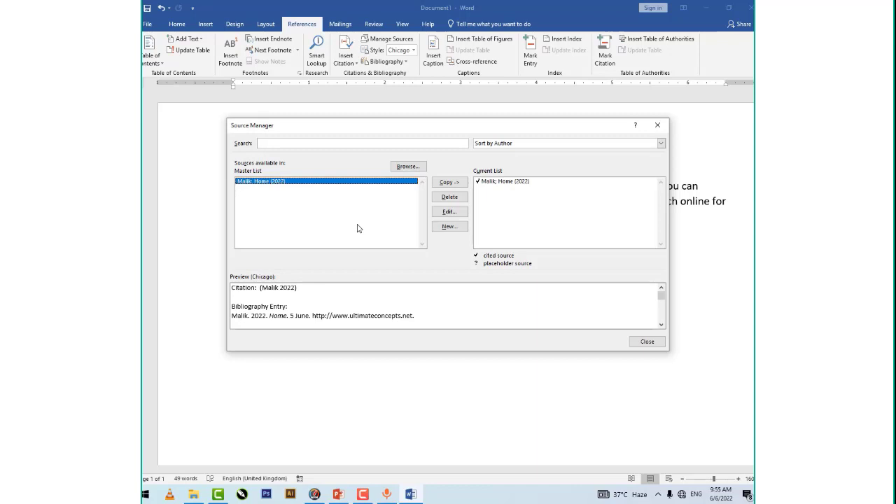
pyautogui.click(657, 126)
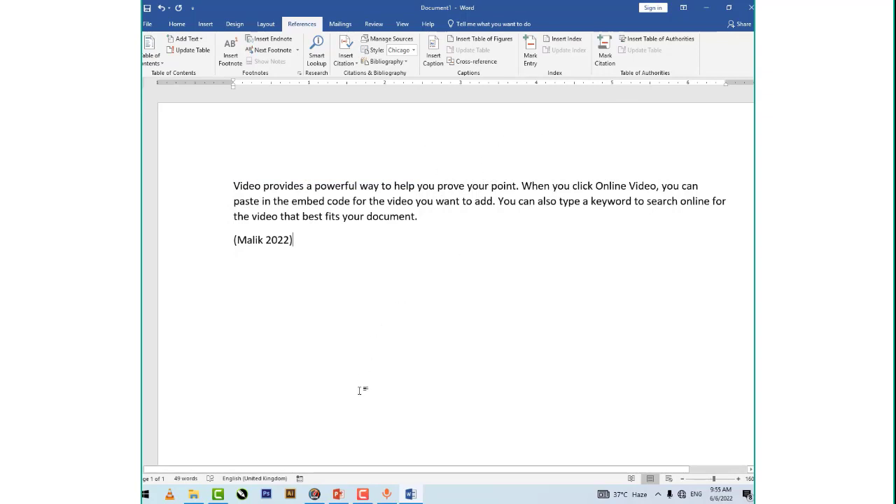
pyautogui.press('Return')
pyautogui.press('Return')
pyautogui.press('Return')
# Insert a built-in Bibliography, then select and delete all document content
pyautogui.click(405, 63)
pyautogui.click(407, 100)
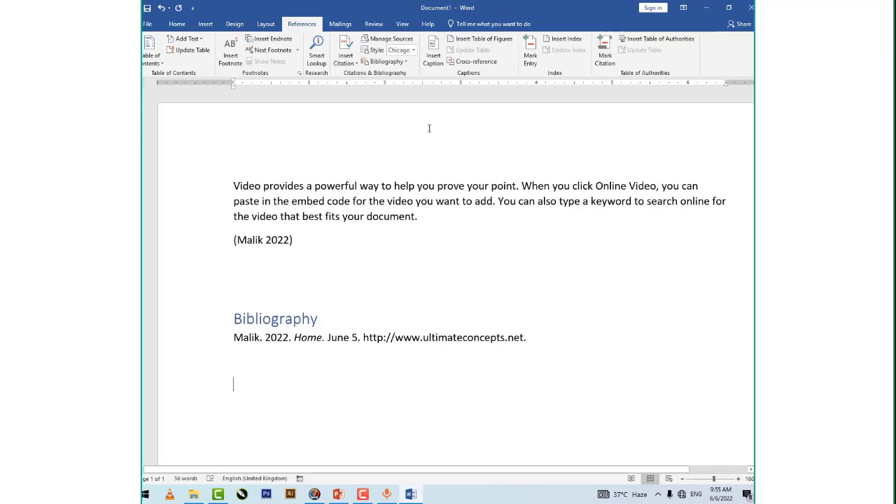
pyautogui.hotkey('ctrl', 'a')
pyautogui.press('Delete')
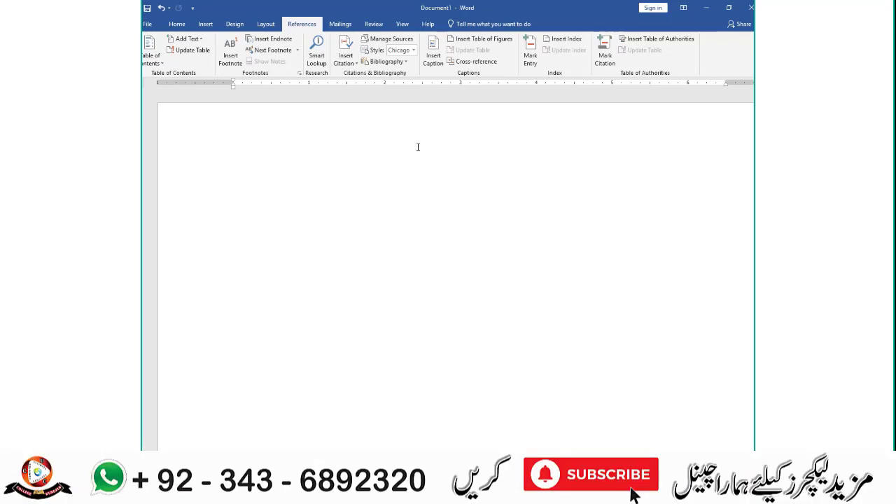
# Switch the ribbon to the Insert tab on the empty Document1
pyautogui.click(205, 25)
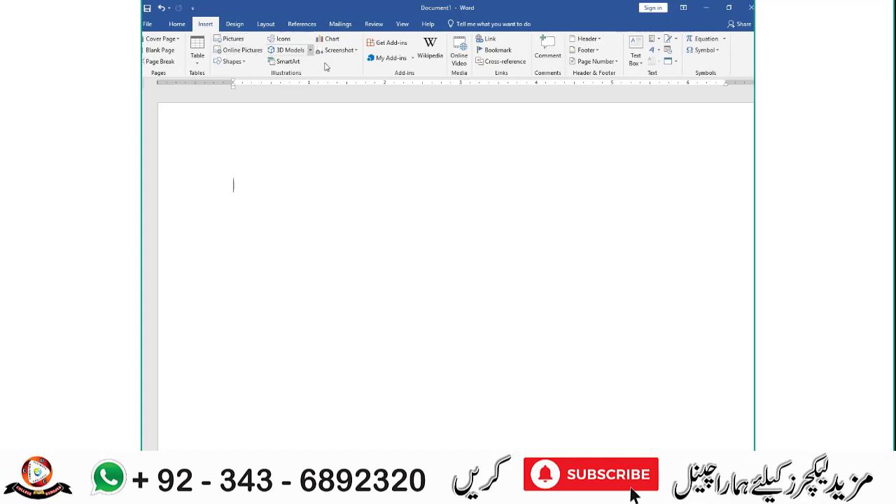
# Insert the ADMISSION.jpg picture and shrink it to about 0.99" by 1.56"
pyautogui.click(231, 38)
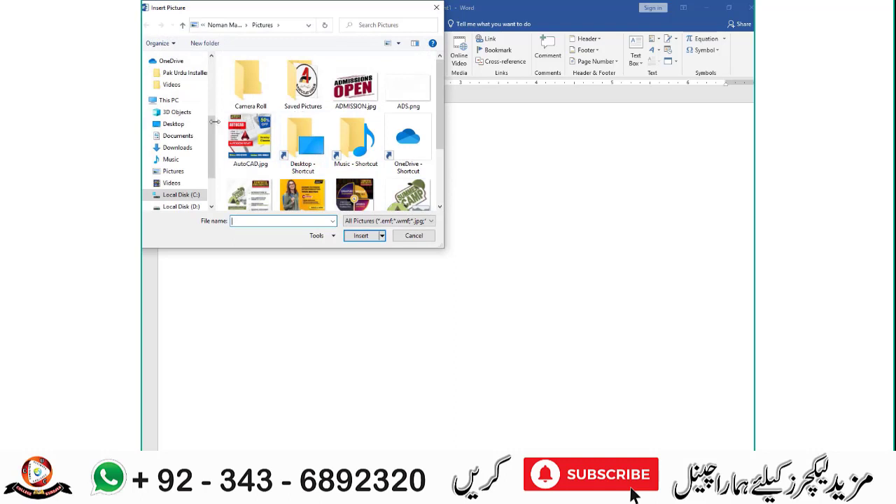
pyautogui.click(369, 98)
pyautogui.click(360, 236)
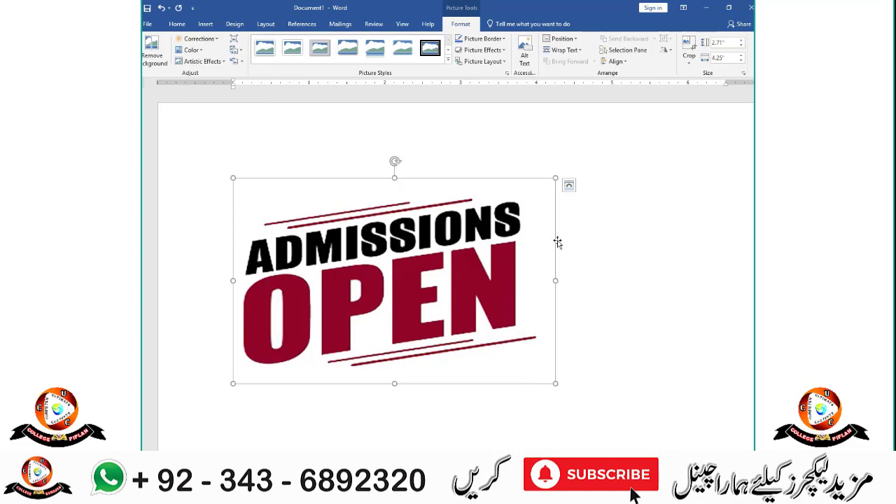
pyautogui.moveTo(555, 179)
pyautogui.mouseDown()
pyautogui.moveTo(501, 208)
pyautogui.moveTo(397, 291)
pyautogui.moveTo(352, 254)
pyautogui.mouseUp()
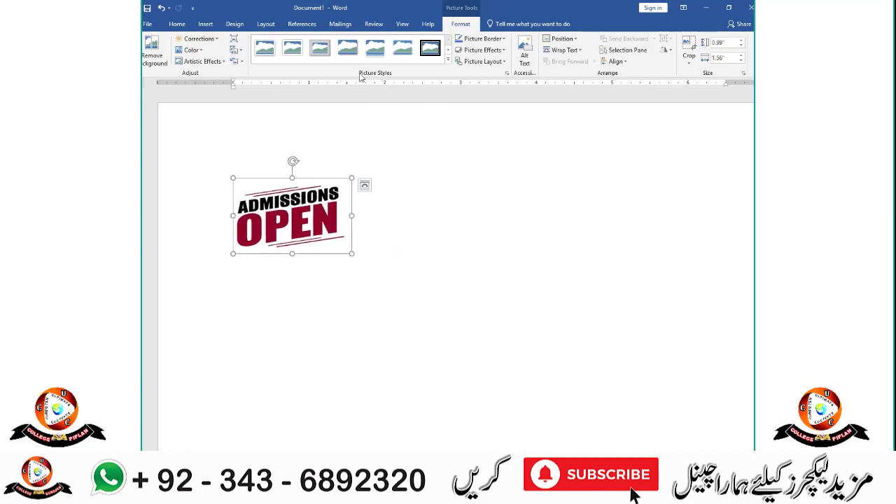
# Insert a 'Figure 1' caption with label Figure, positioned below the picture
pyautogui.click(302, 24)
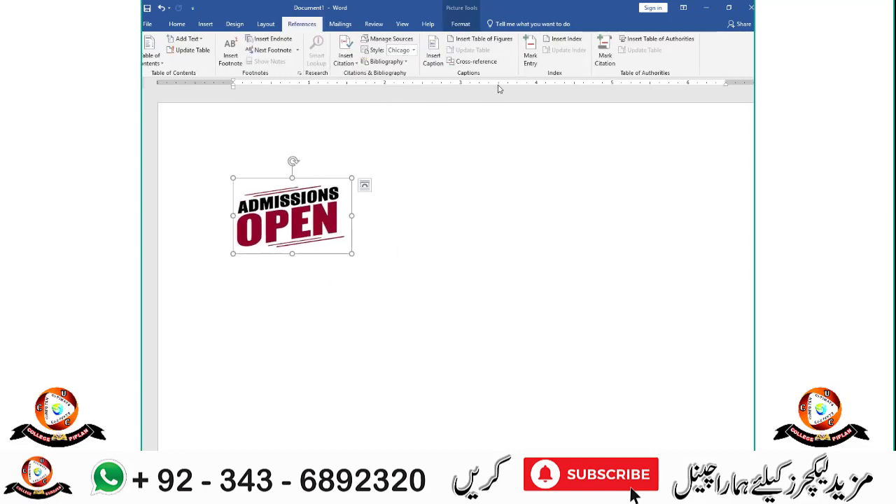
pyautogui.click(436, 60)
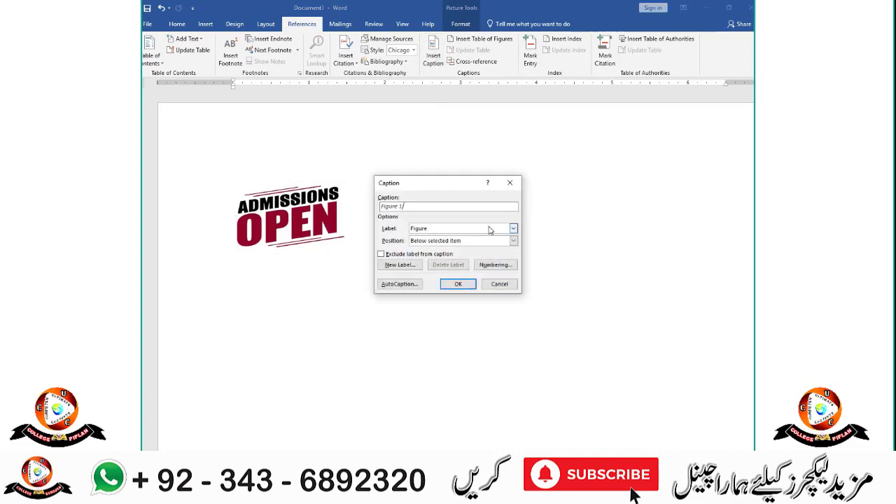
pyautogui.click(513, 228)
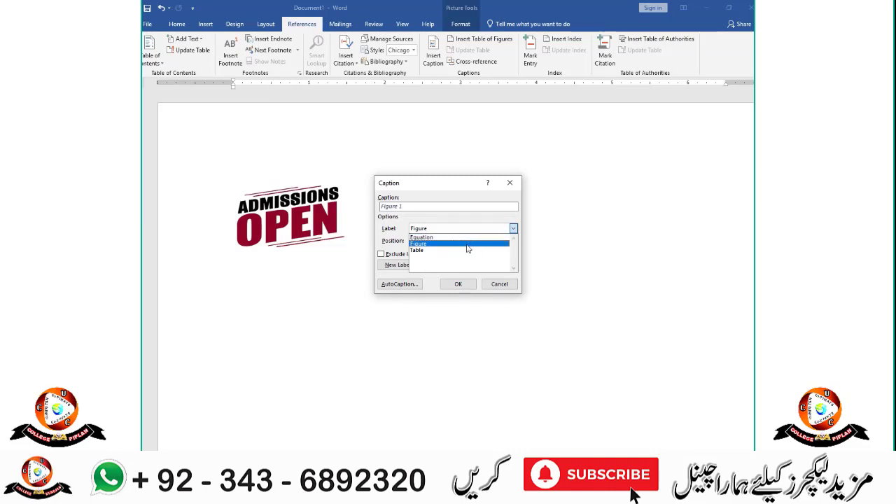
pyautogui.click(445, 191)
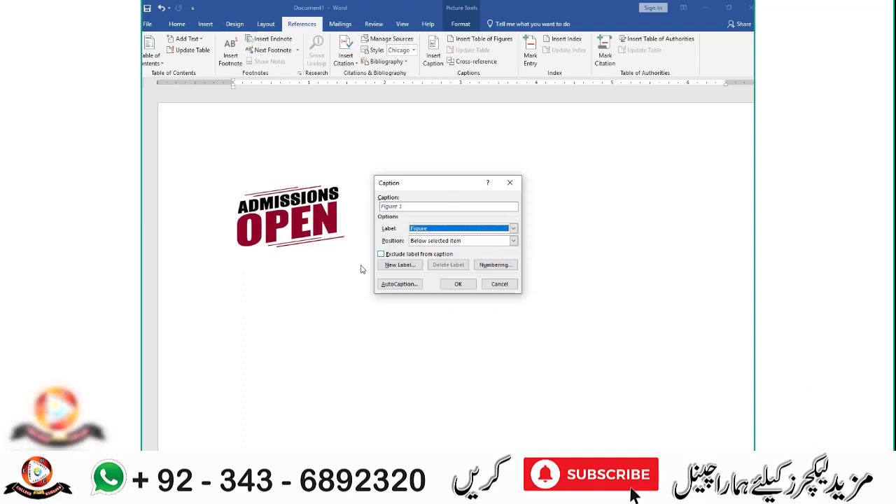
pyautogui.click(513, 240)
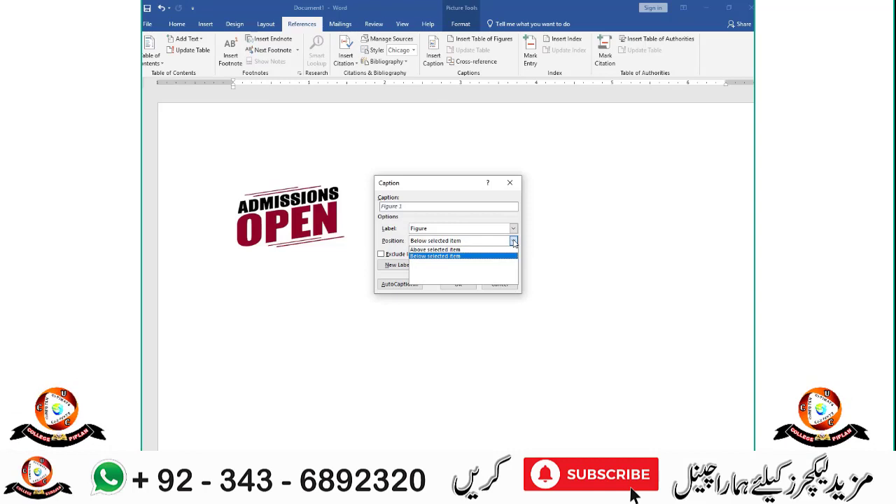
pyautogui.click(513, 242)
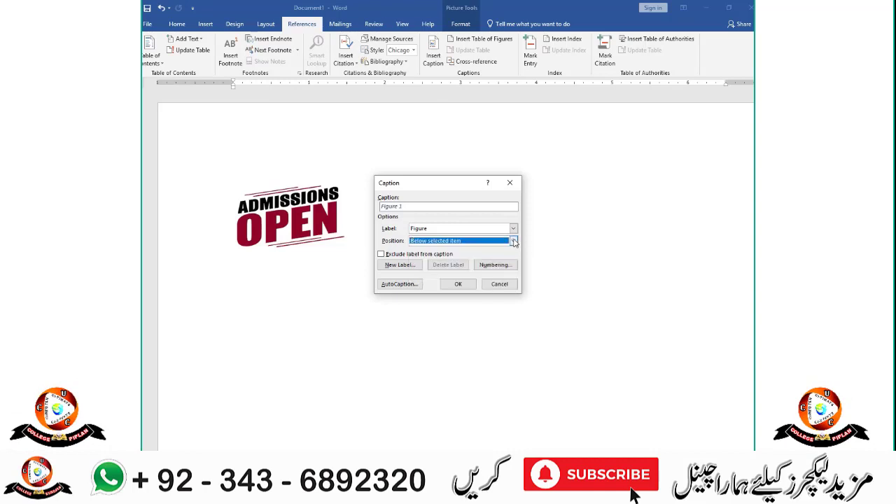
pyautogui.click(468, 284)
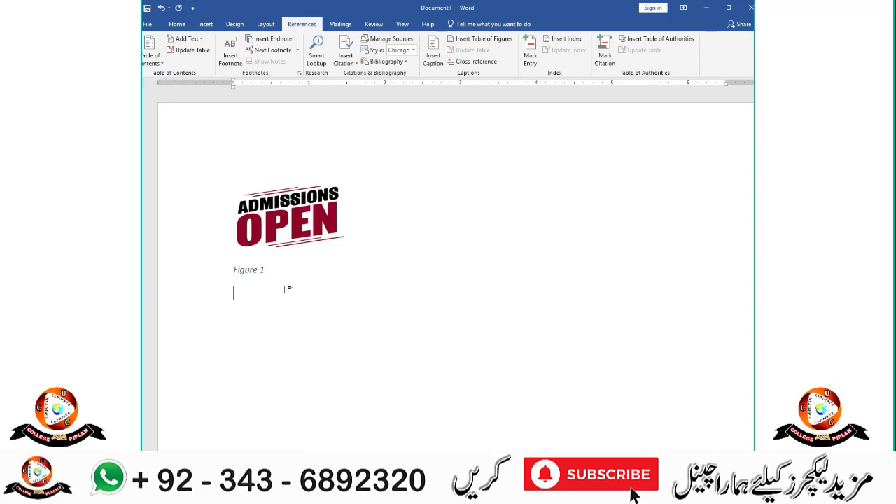
# Insert ADMISSION.jpg a second time and shrink it to about 1.18" by 1.86"
pyautogui.click(205, 24)
pyautogui.click(231, 39)
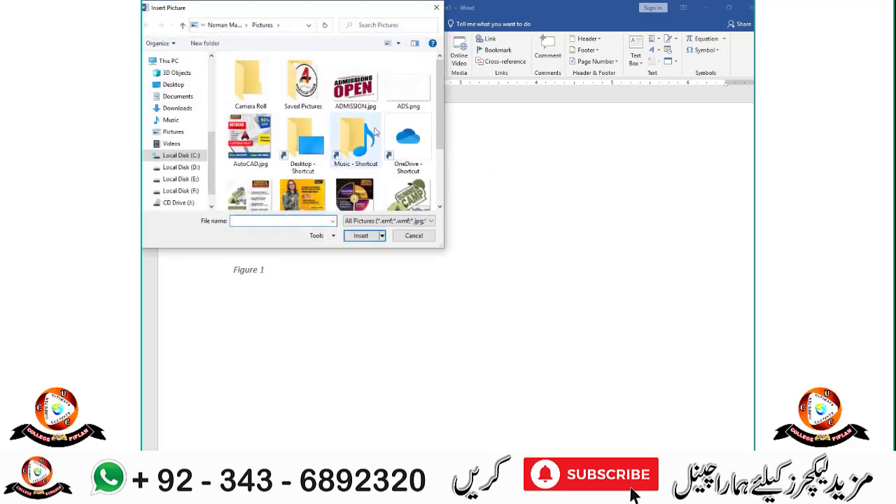
pyautogui.doubleClick(353, 87)
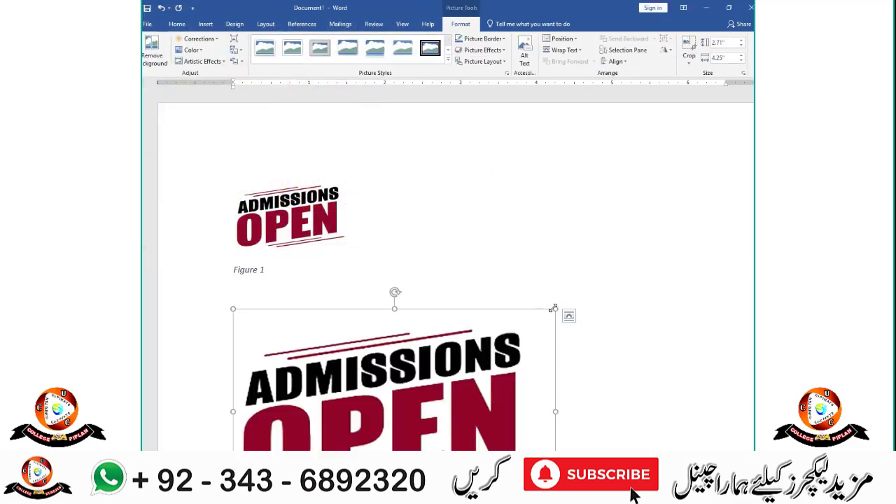
pyautogui.moveTo(553, 308); pyautogui.dragTo(286, 424)
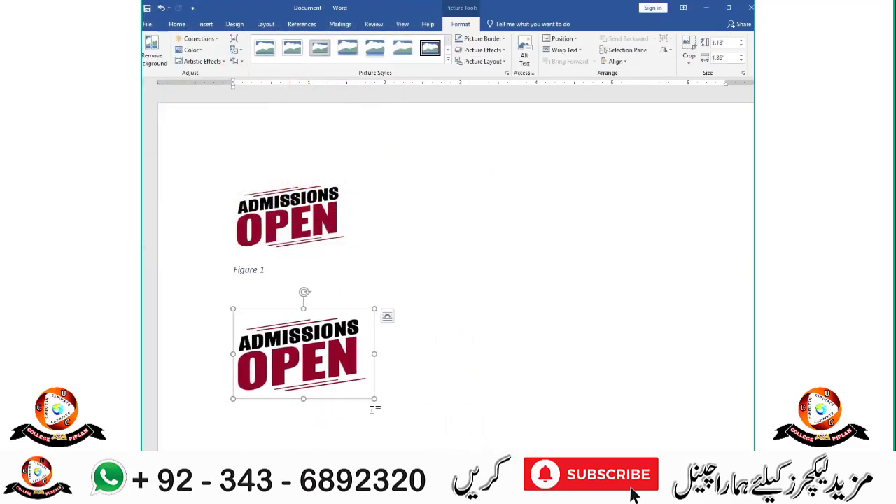
# Add a 'Figure 2' caption to the second picture
pyautogui.click(294, 25)
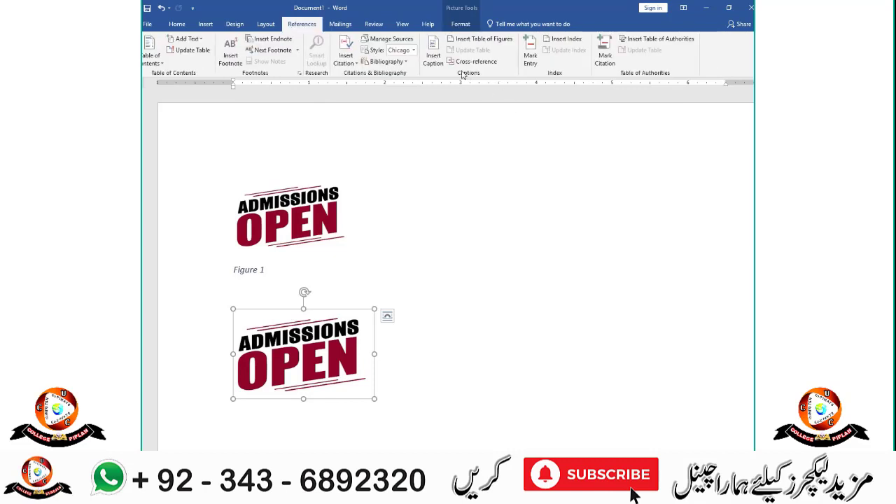
pyautogui.click(432, 56)
pyautogui.click(459, 285)
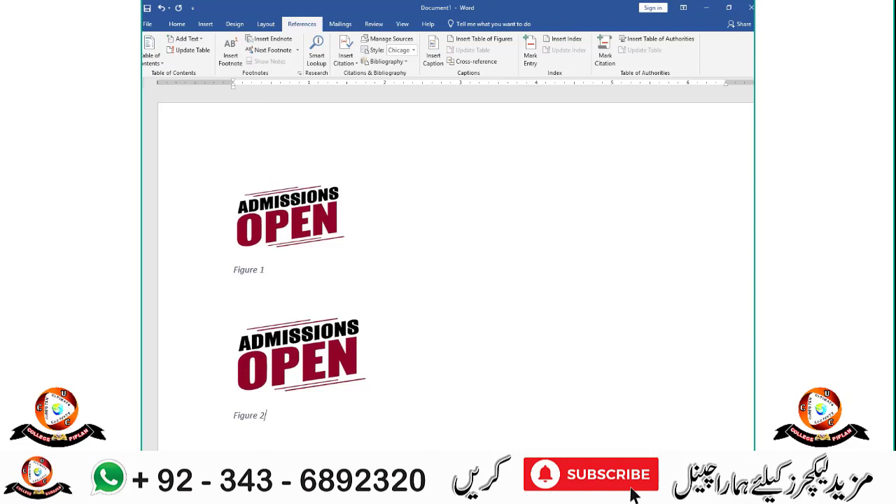
pyautogui.scroll(-5, 449, 321)
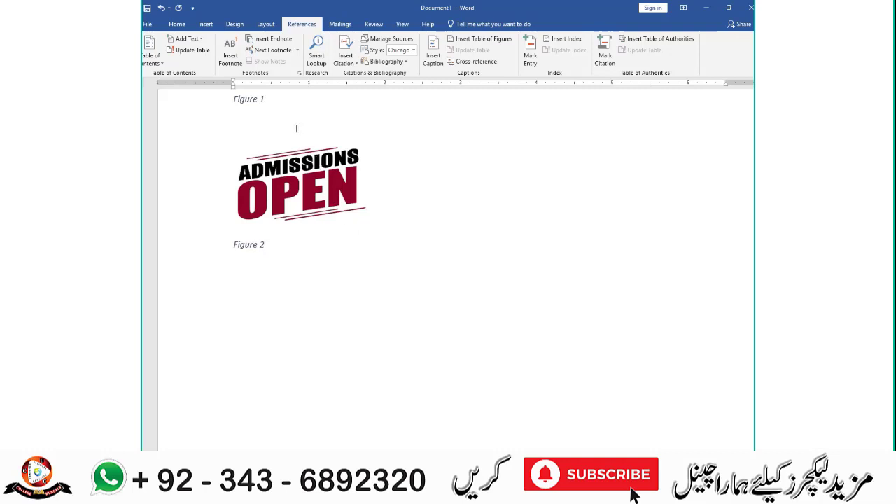
# Add blank lines below Figure 1 and insert a smaller copy of ADMISSION.jpg there
pyautogui.press('Return')
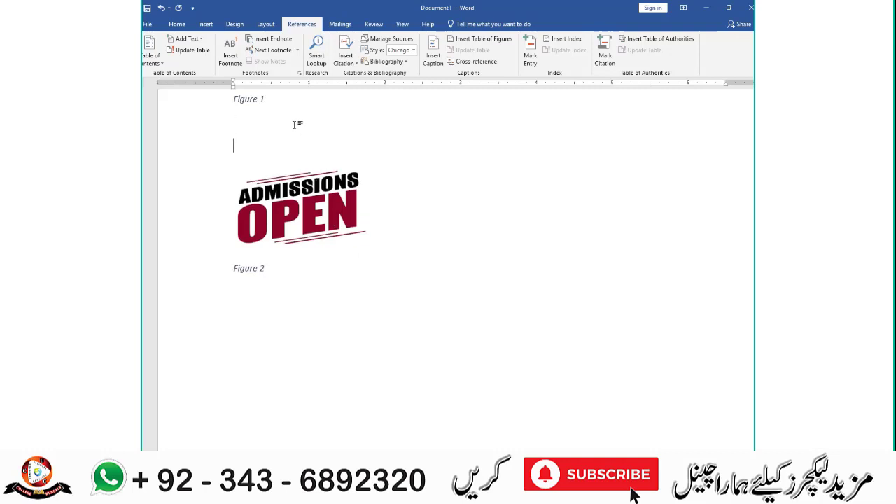
pyautogui.press('Return')
pyautogui.press('Return')
pyautogui.press('Return')
pyautogui.press('Return')
pyautogui.press('Return')
pyautogui.press('Return')
pyautogui.press('Return')
pyautogui.press('Return')
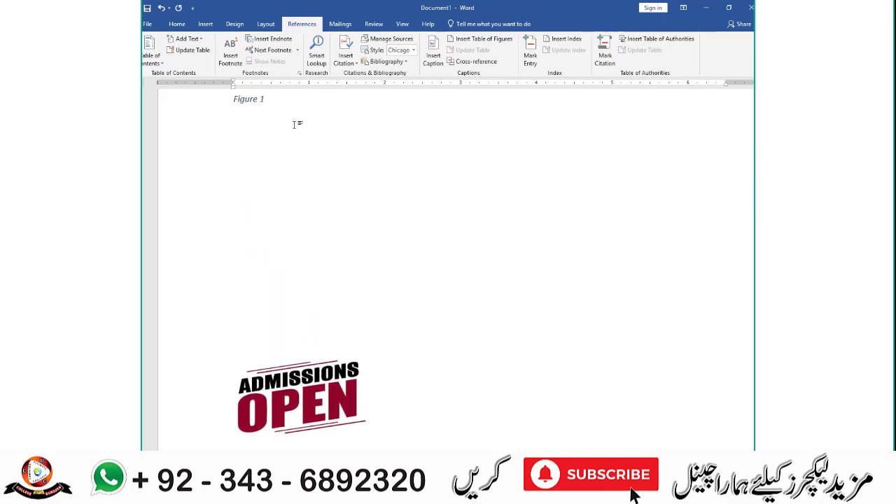
pyautogui.click(205, 24)
pyautogui.click(228, 38)
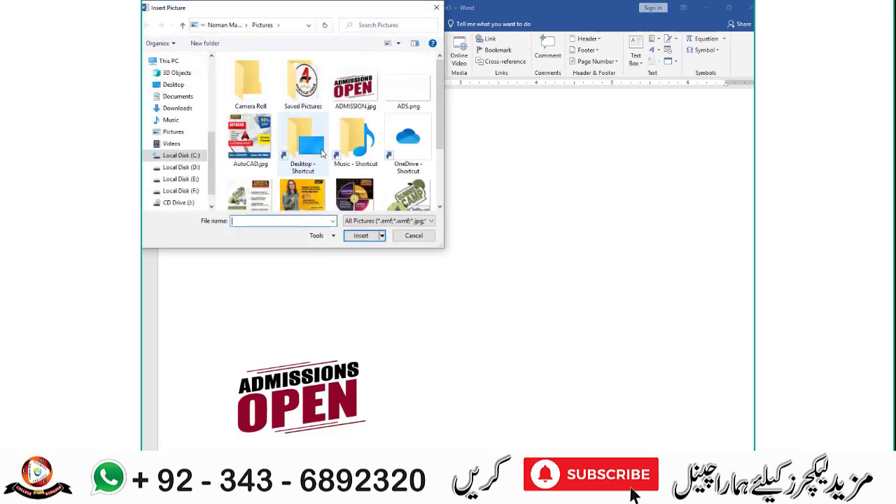
pyautogui.doubleClick(354, 83)
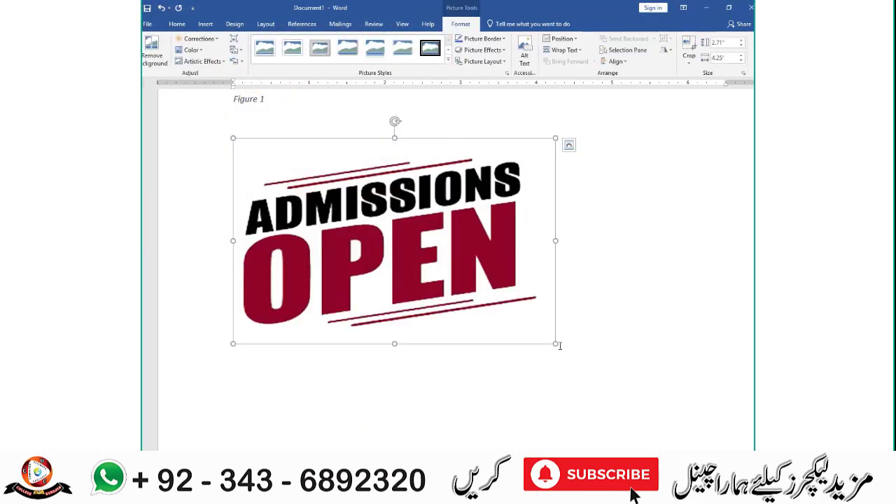
pyautogui.moveTo(553, 345); pyautogui.dragTo(362, 221)
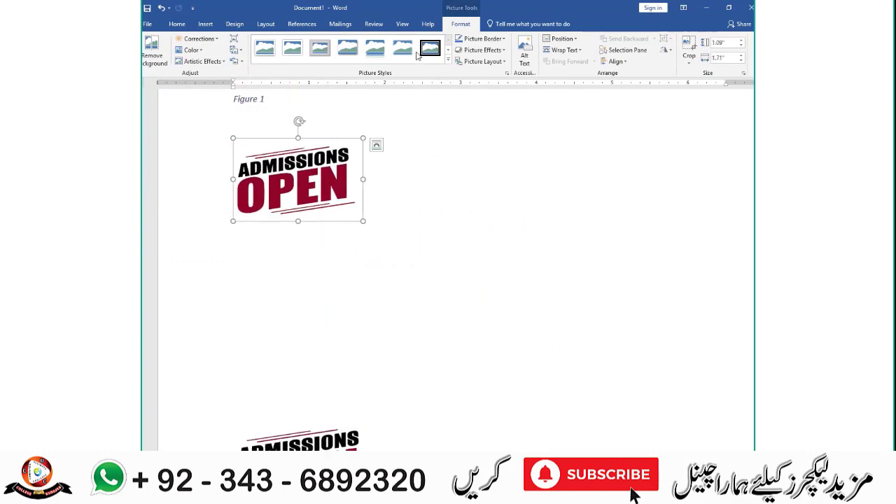
# Caption the new picture as Figure 2 and remove the extra blank lines beneath it
pyautogui.click(302, 23)
pyautogui.click(433, 56)
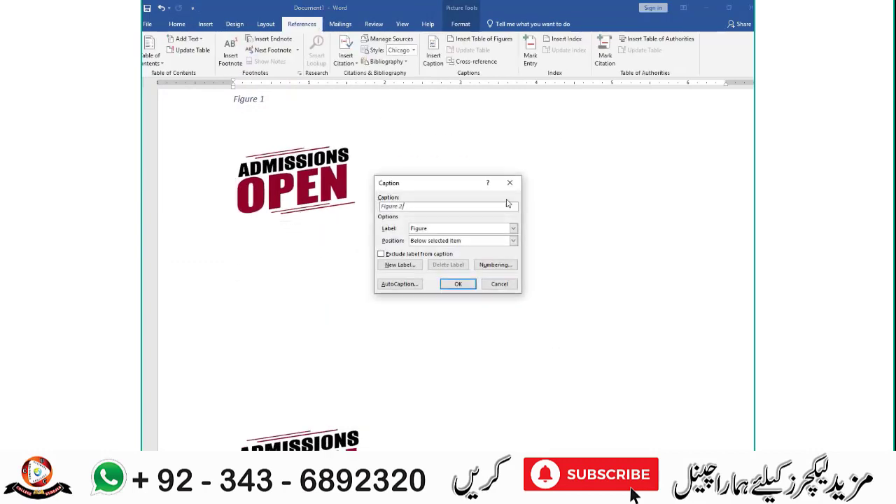
pyautogui.click(457, 284)
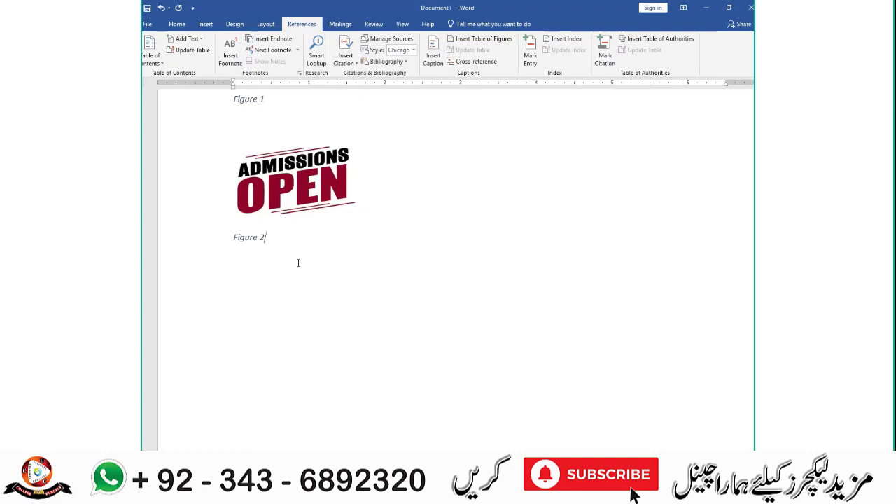
pyautogui.click(255, 373)
pyautogui.hotkey('ctrl', 'v')
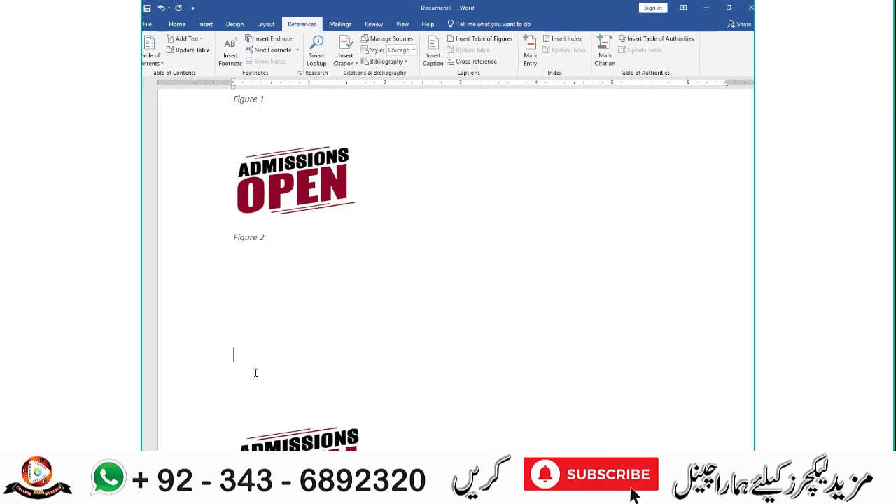
pyautogui.press('BackSpace')
pyautogui.press('BackSpace')
pyautogui.press('BackSpace')
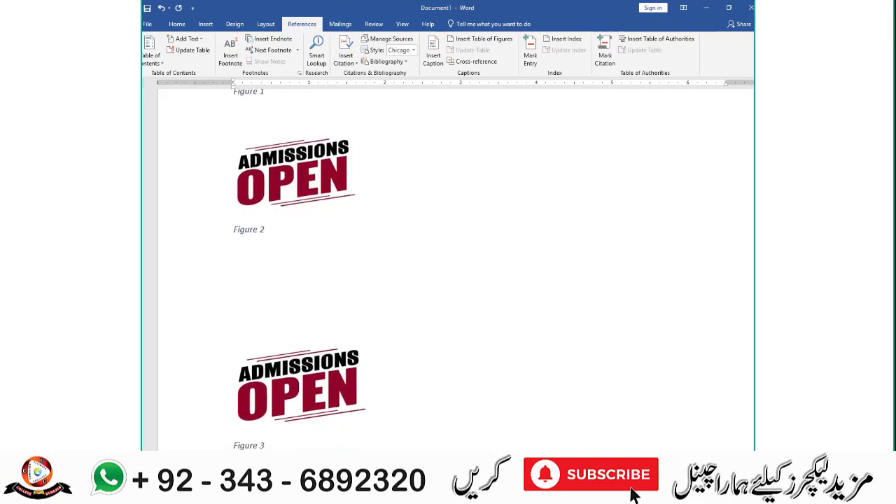
pyautogui.scroll(-4, 447, 266)
pyautogui.scroll(-5, 271, 242)
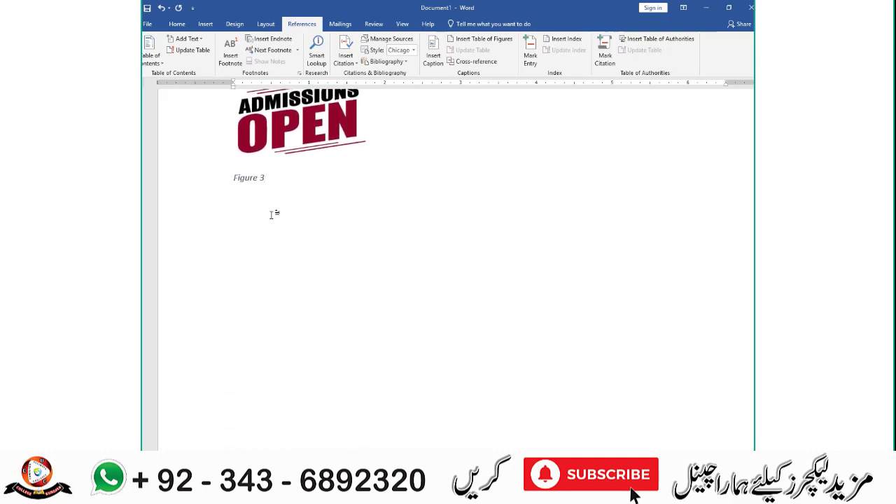
# Insert a table of figures on a new line below the Figure 3 caption
pyautogui.press('Return')
pyautogui.click(481, 38)
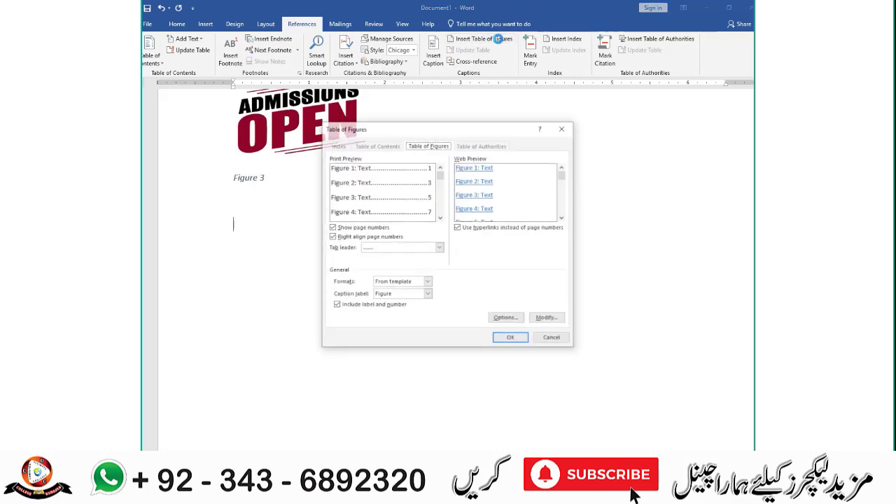
pyautogui.click(512, 339)
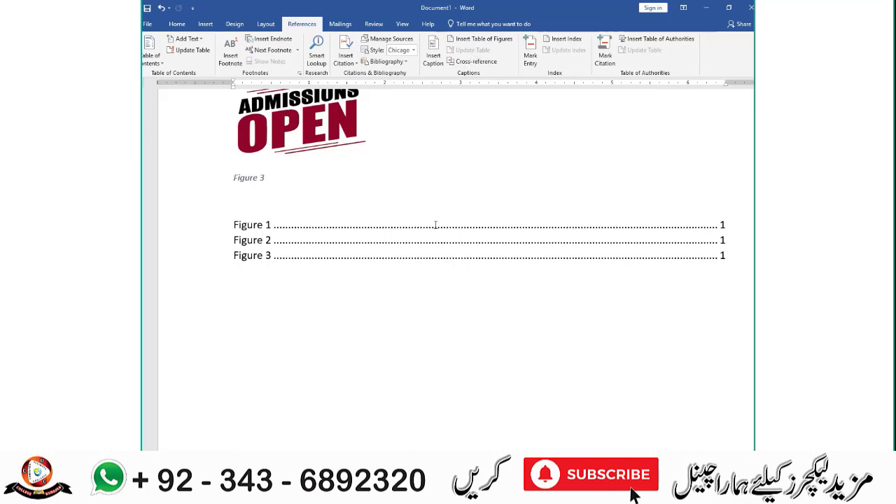
# Update the entire table of figures
pyautogui.click(414, 246)
pyautogui.click(472, 50)
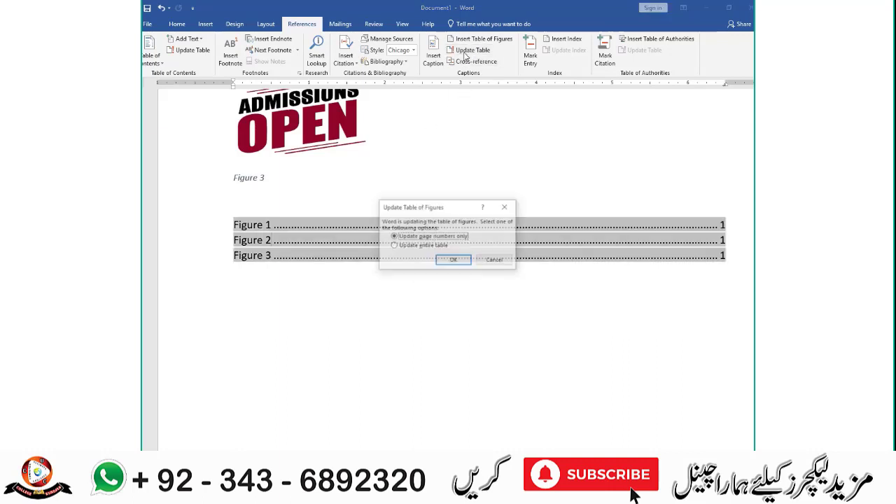
pyautogui.click(422, 249)
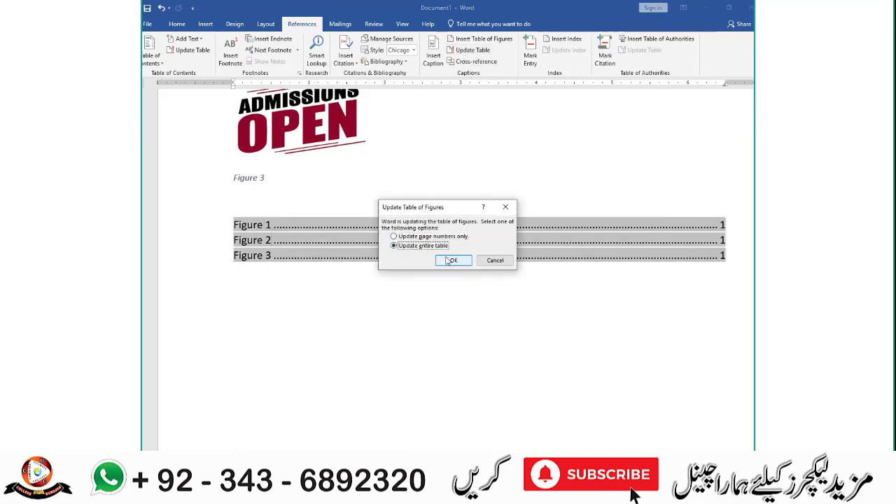
pyautogui.click(450, 261)
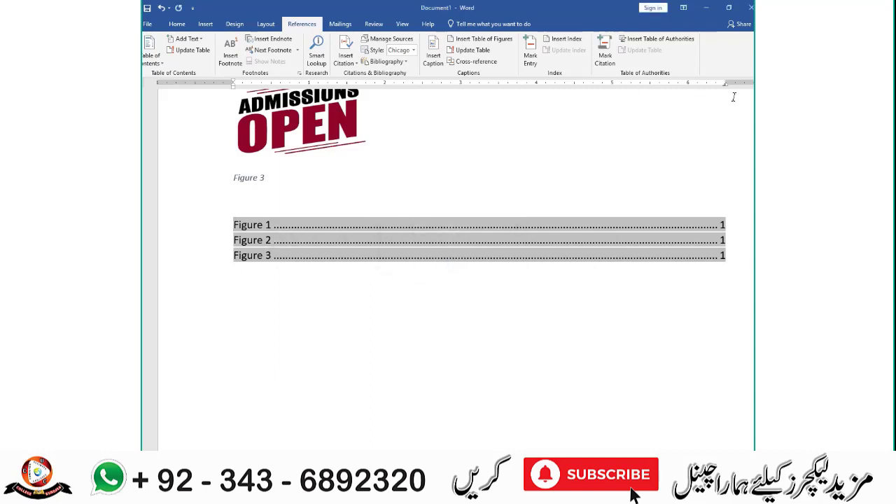
# Scroll back up to the captions and select the number in the Figure 2 caption
pyautogui.scroll(1, 633, 494)
pyautogui.scroll(1, 633, 495)
pyautogui.scroll(2, 634, 495)
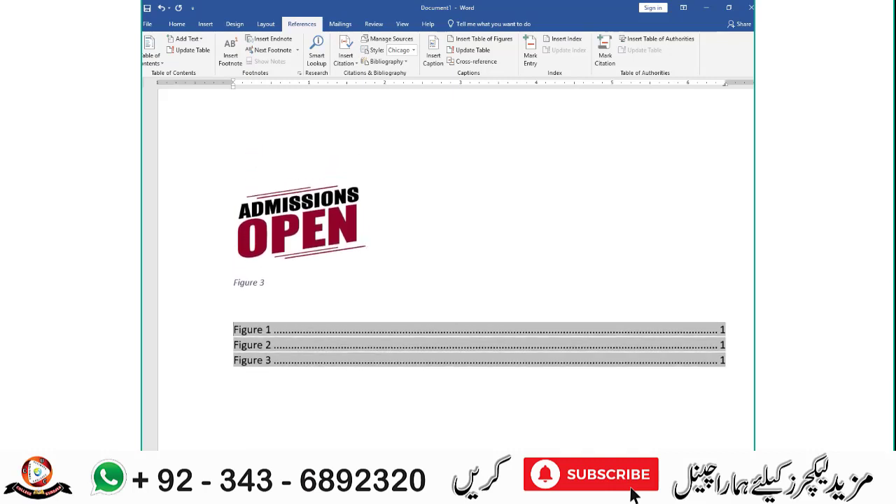
pyautogui.scroll(2, 633, 495)
pyautogui.scroll(2, 633, 494)
pyautogui.scroll(2, 634, 495)
pyautogui.scroll(2, 633, 495)
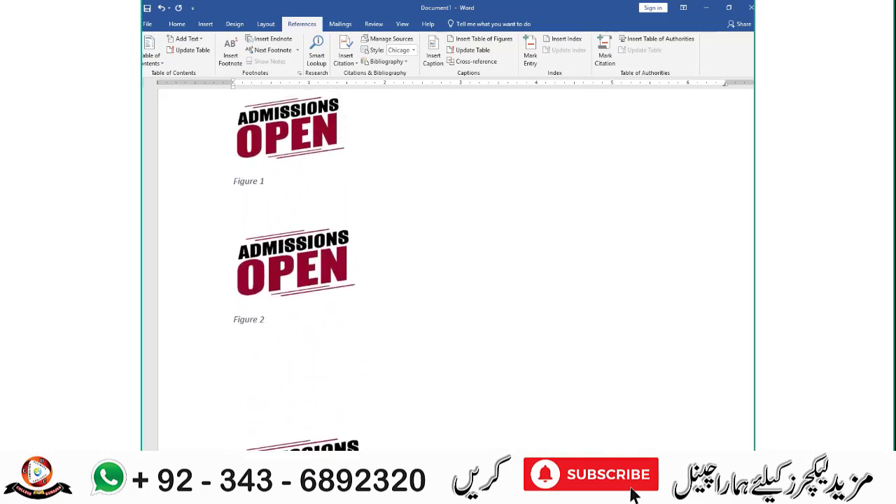
pyautogui.scroll(1, 633, 494)
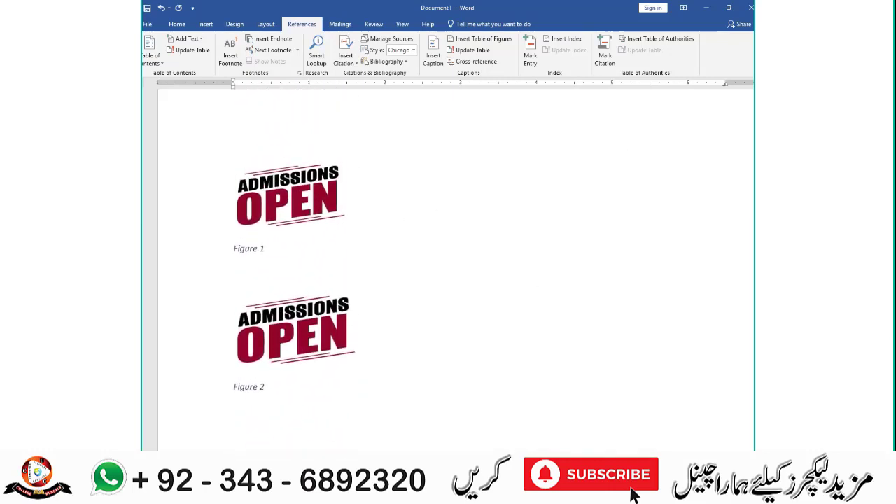
pyautogui.scroll(-1, 633, 495)
pyautogui.scroll(-1, 634, 495)
pyautogui.scroll(-1, 633, 495)
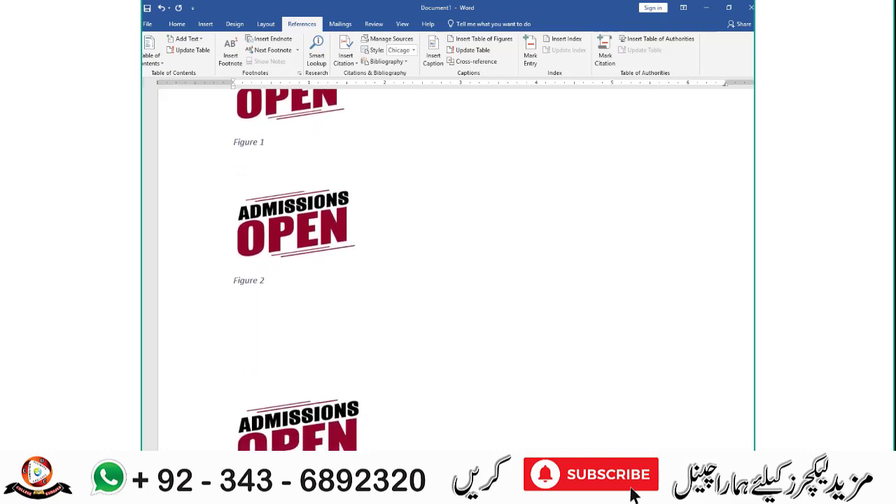
pyautogui.scroll(-1, 406, 369)
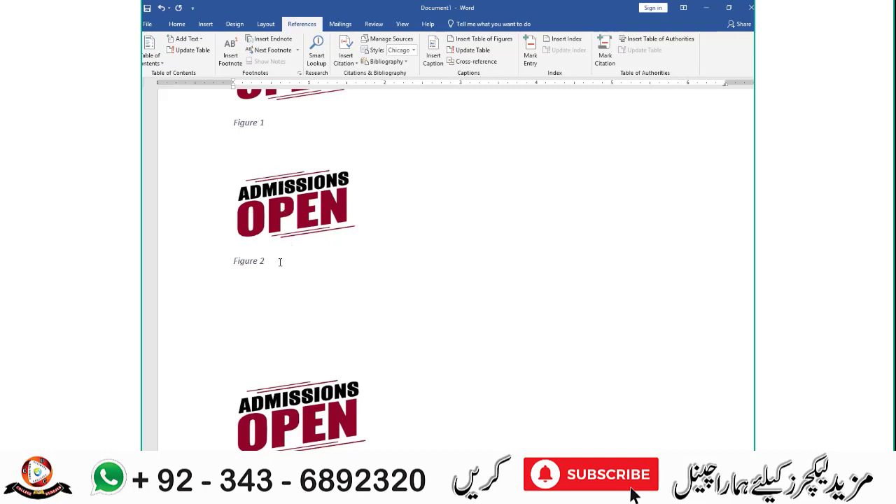
pyautogui.click(236, 261)
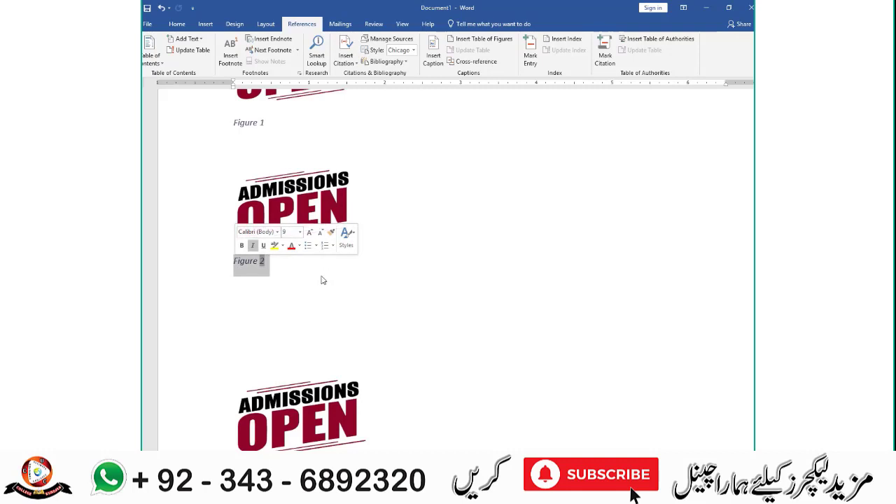
# Bookmark the Figure 2 caption number as 'one', then add empty parentheses after the Figure 1 caption
pyautogui.click(205, 24)
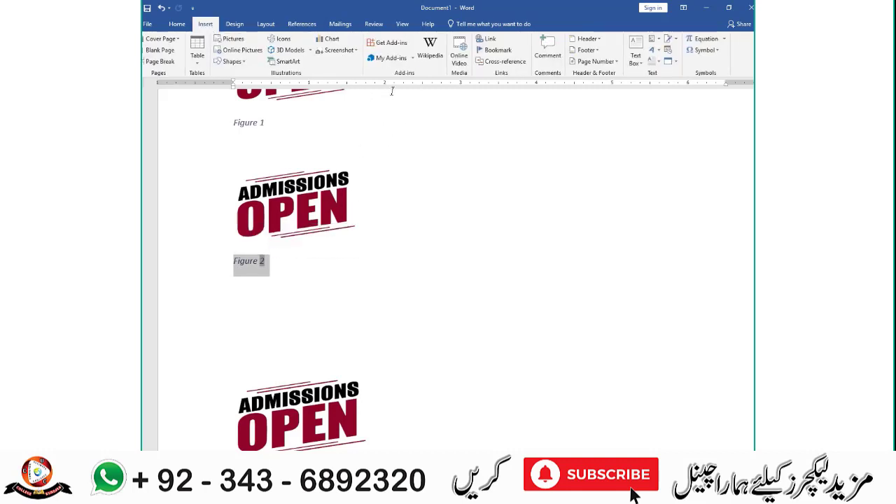
pyautogui.click(496, 51)
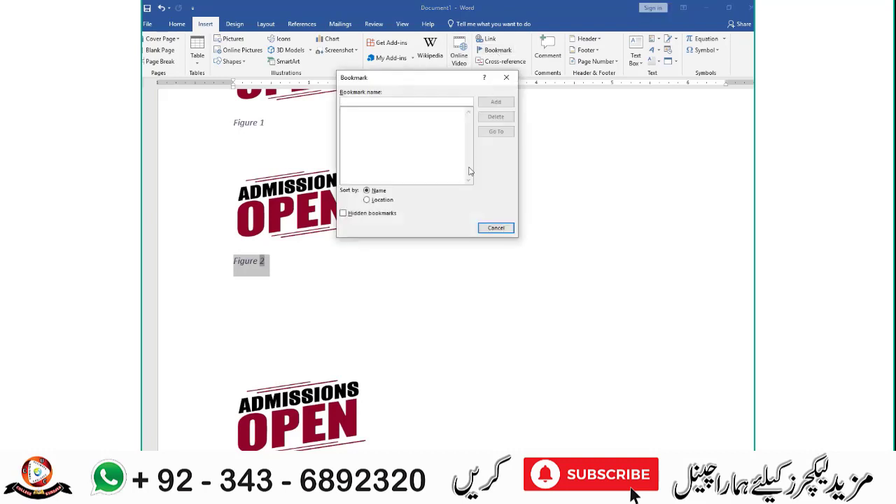
pyautogui.write('one')
pyautogui.press('Return')
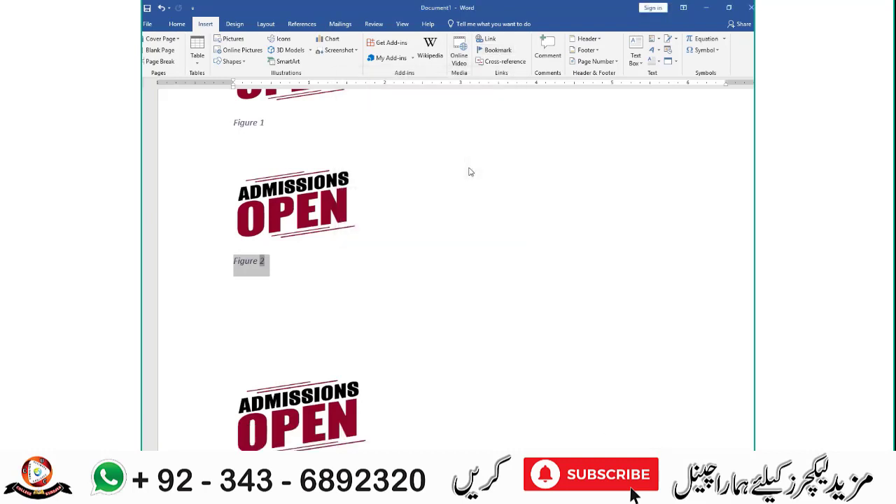
pyautogui.click(307, 122)
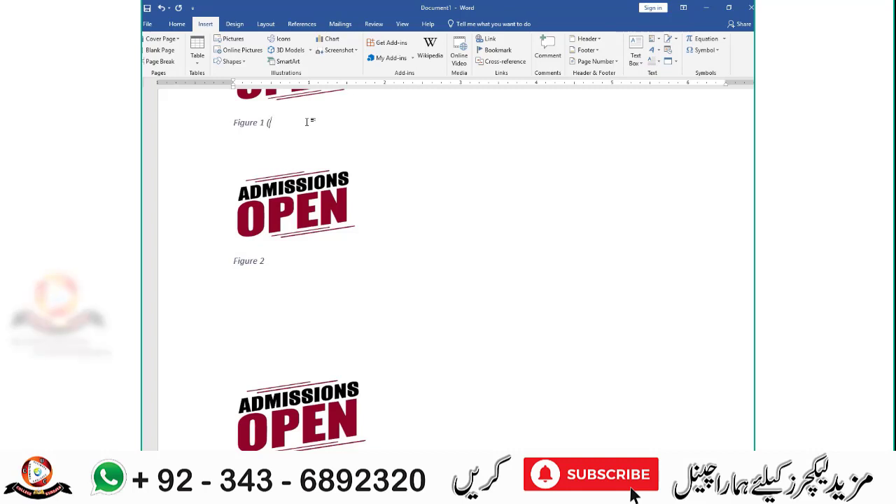
pyautogui.write(')')
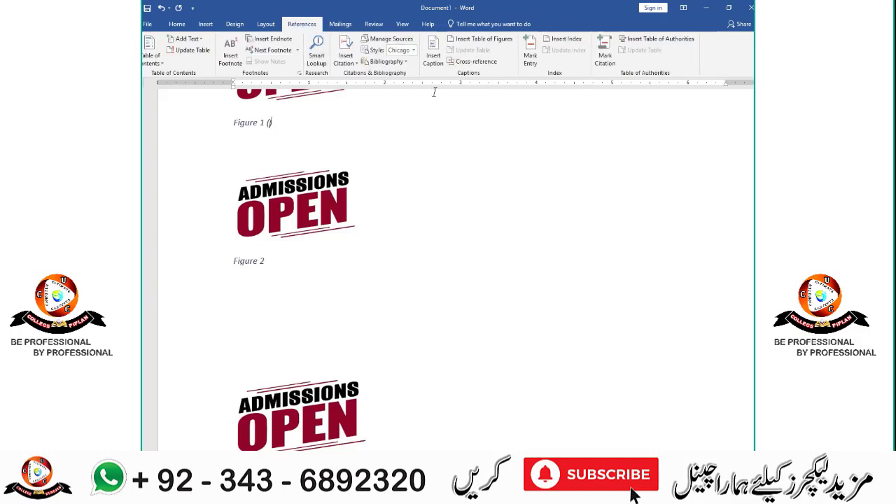
# Insert a cross-reference to bookmark 'one' showing its page number inside the parentheses
pyautogui.click(473, 61)
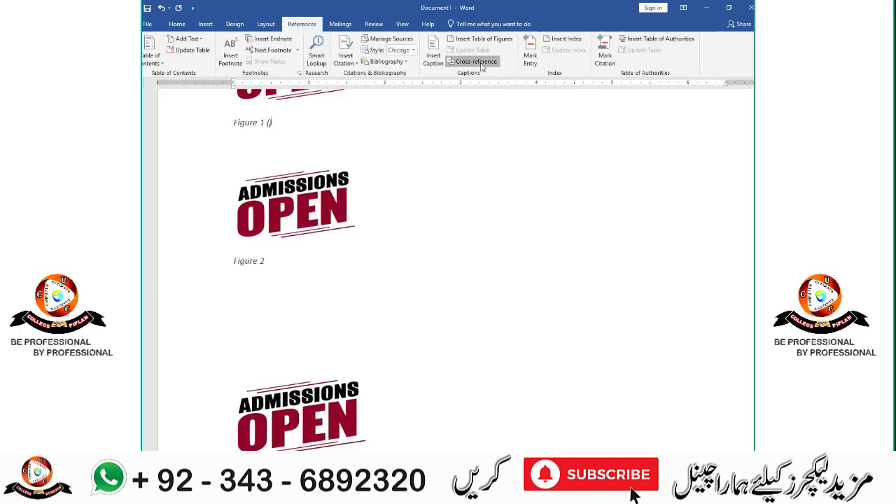
pyautogui.click(585, 195)
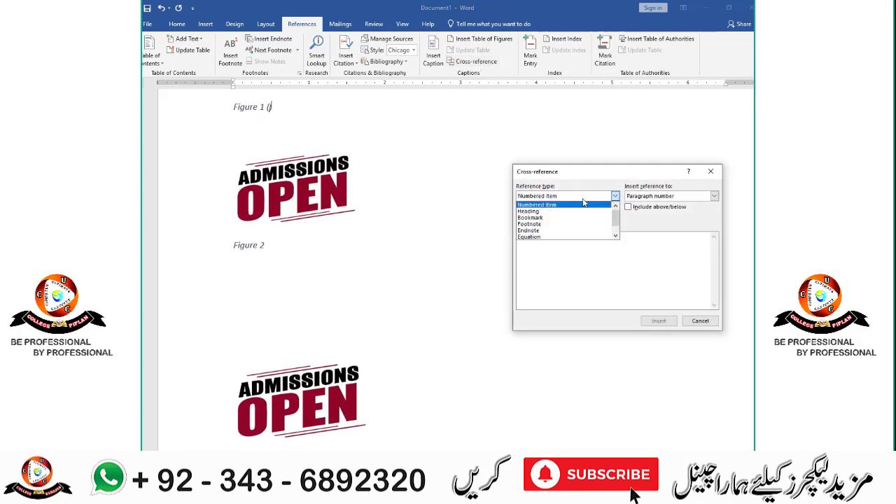
pyautogui.click(565, 218)
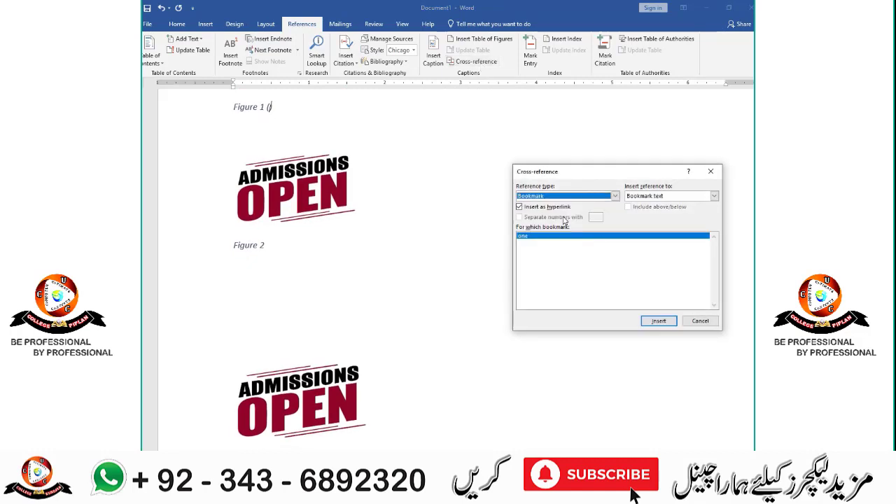
pyautogui.click(676, 199)
pyautogui.click(663, 211)
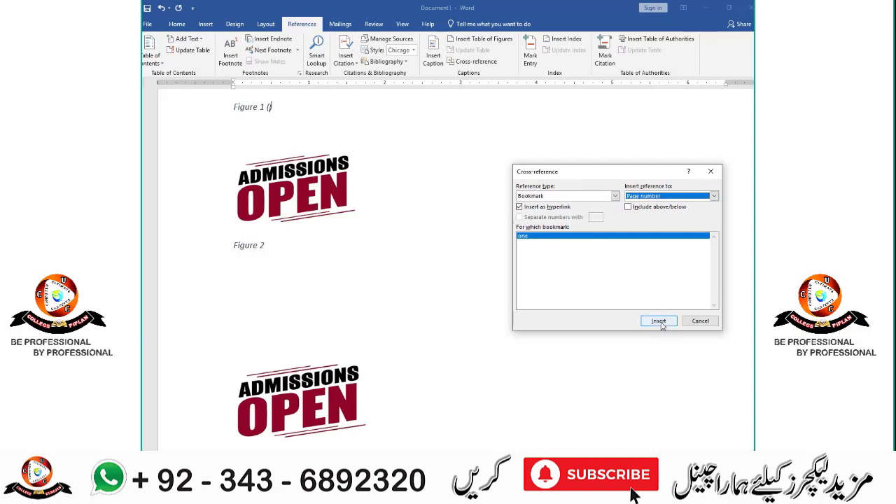
pyautogui.click(659, 321)
pyautogui.click(699, 321)
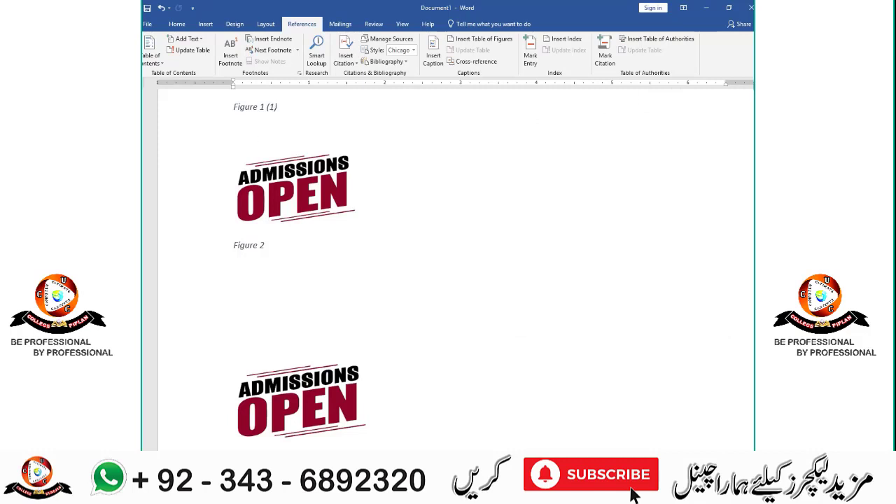
# Select all with Ctrl+A and delete the pictures, captions, cross-reference and table of figures
pyautogui.scroll(2, 517, 146)
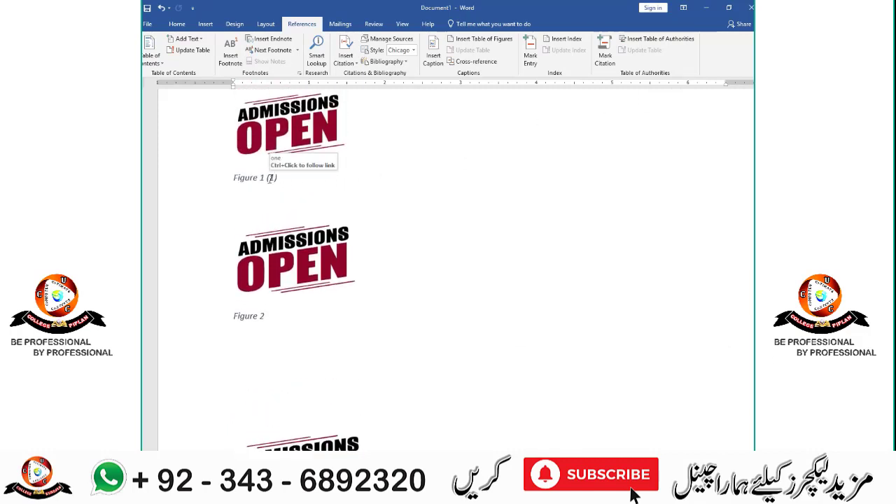
pyautogui.scroll(-4, 270, 180)
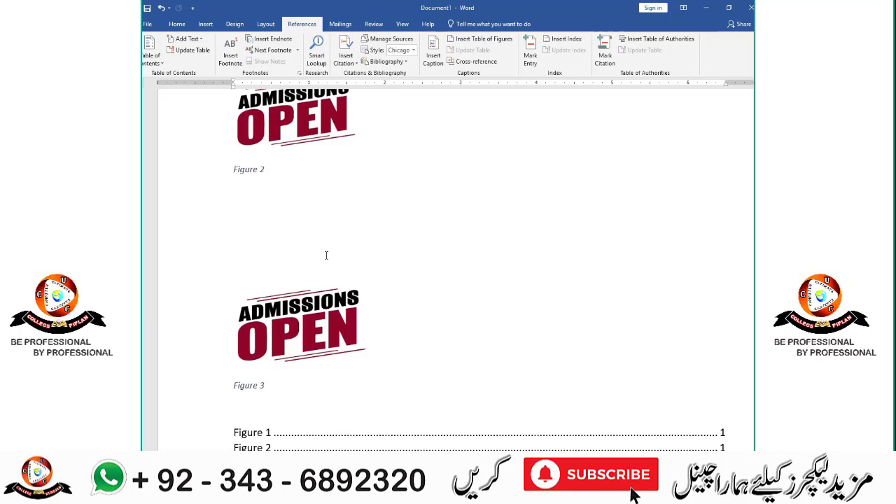
pyautogui.hotkey('ctrl', 'a')
pyautogui.press('Delete')
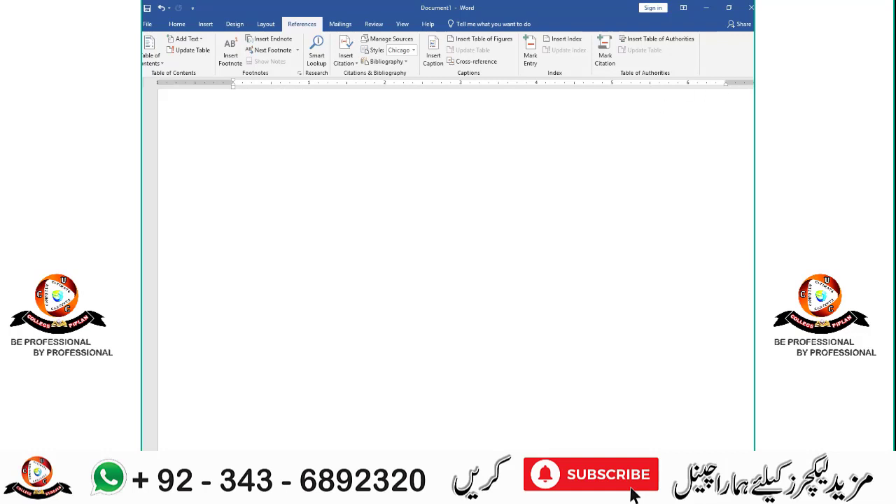
pyautogui.scroll(1, 531, 191)
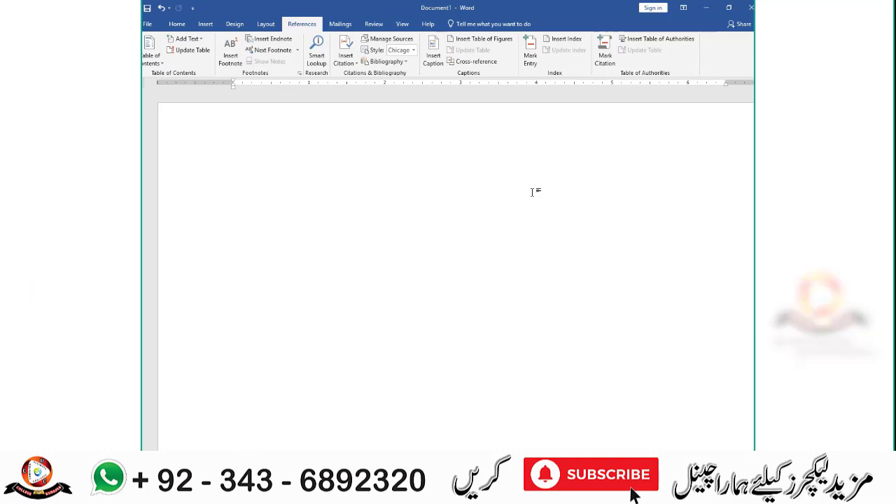
# Generate five paragraphs of sample text with =rand() and select the word Online
pyautogui.write('=rand')
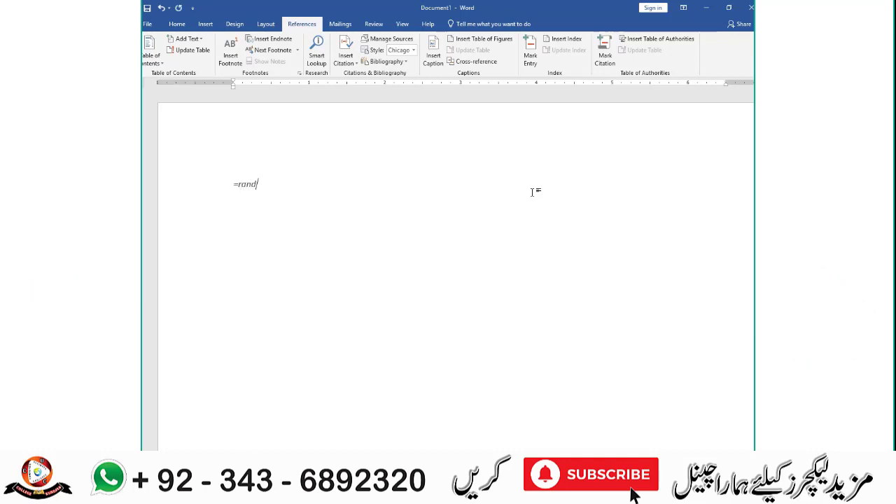
pyautogui.write('()')
pyautogui.press('Return')
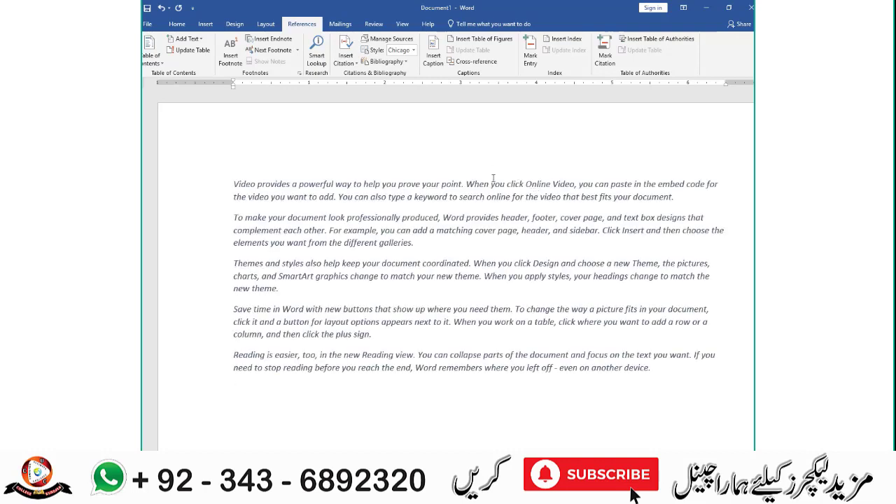
pyautogui.doubleClick(539, 184)
# Mark every occurrence of Online and coordinated as index entries
pyautogui.click(534, 56)
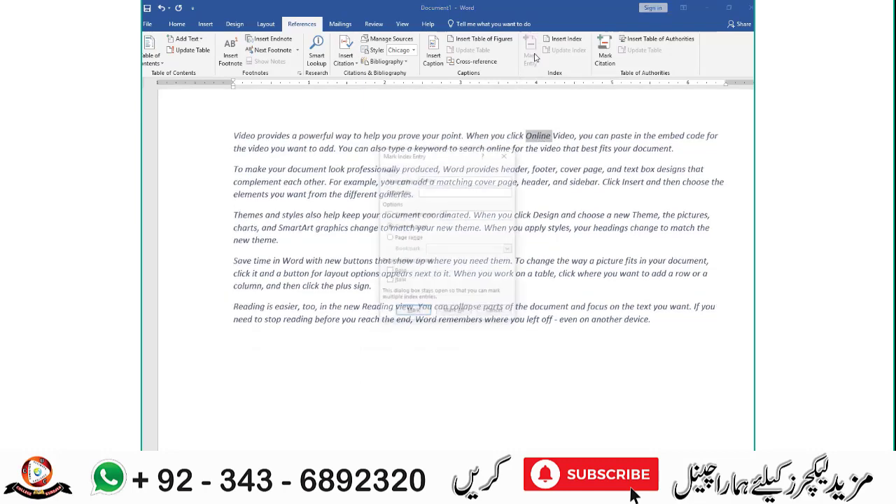
pyautogui.moveTo(441, 166); pyautogui.dragTo(568, 121)
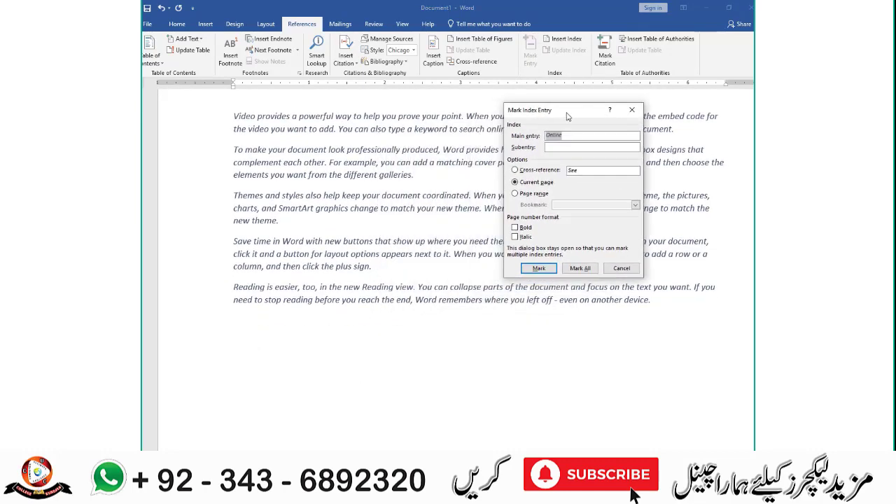
pyautogui.click(578, 269)
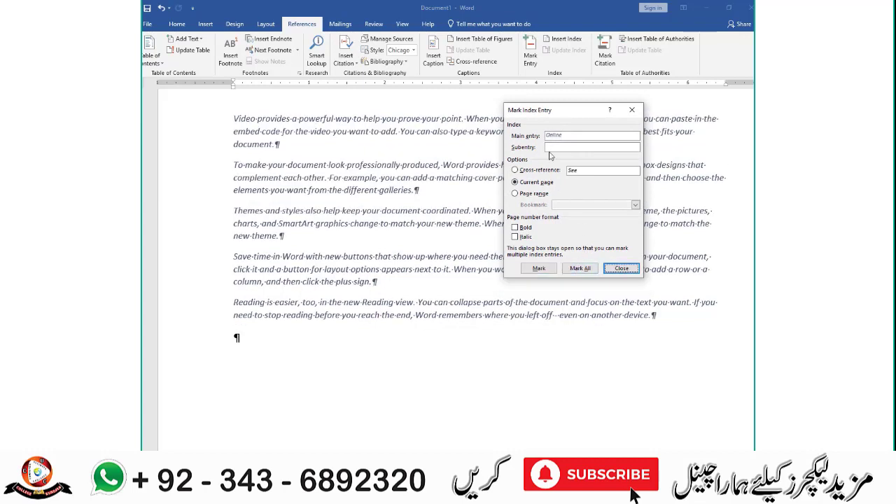
pyautogui.moveTo(537, 110); pyautogui.dragTo(624, 95)
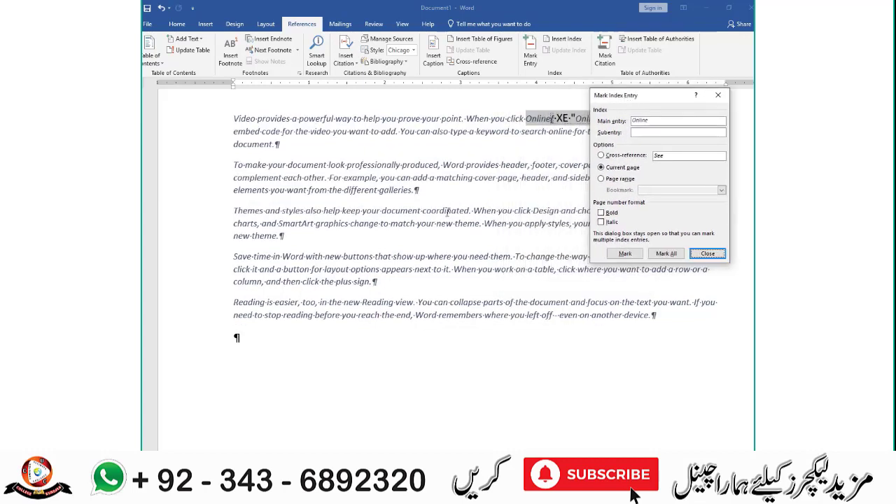
pyautogui.doubleClick(446, 210)
pyautogui.click(638, 98)
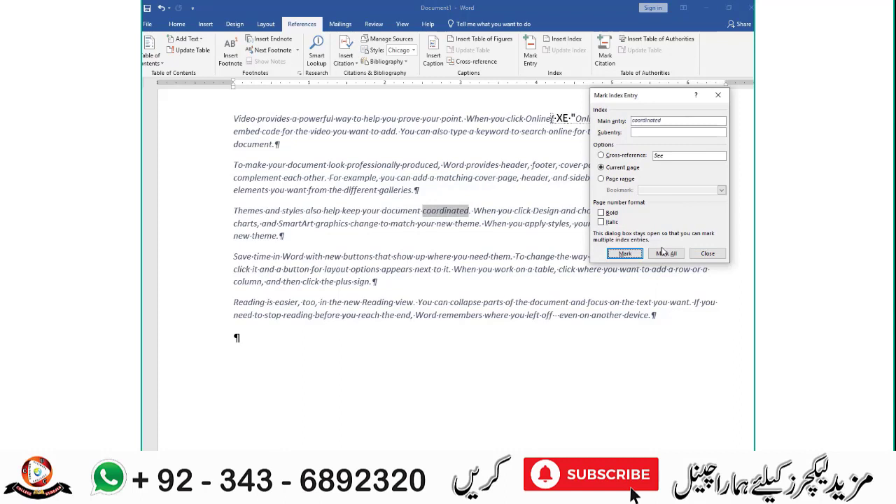
pyautogui.click(664, 254)
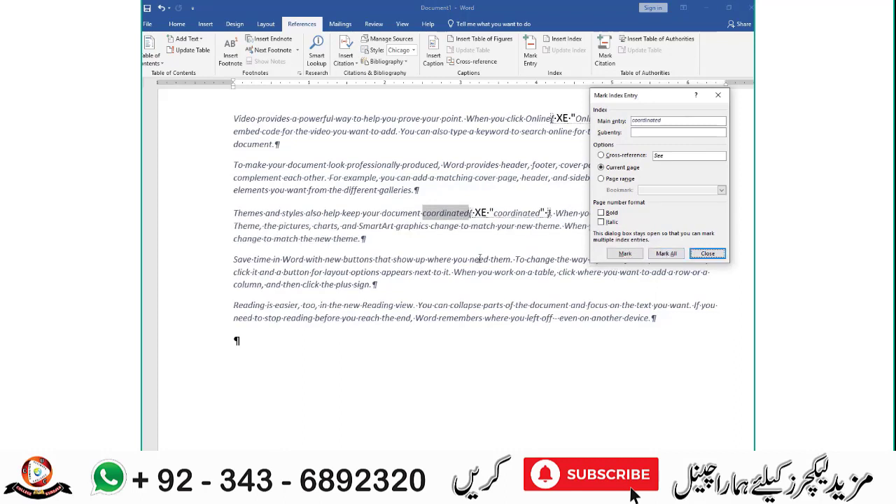
# Mark every occurrence of where, document and reading as index entries, then close the dialog
pyautogui.doubleClick(439, 260)
pyautogui.click(660, 104)
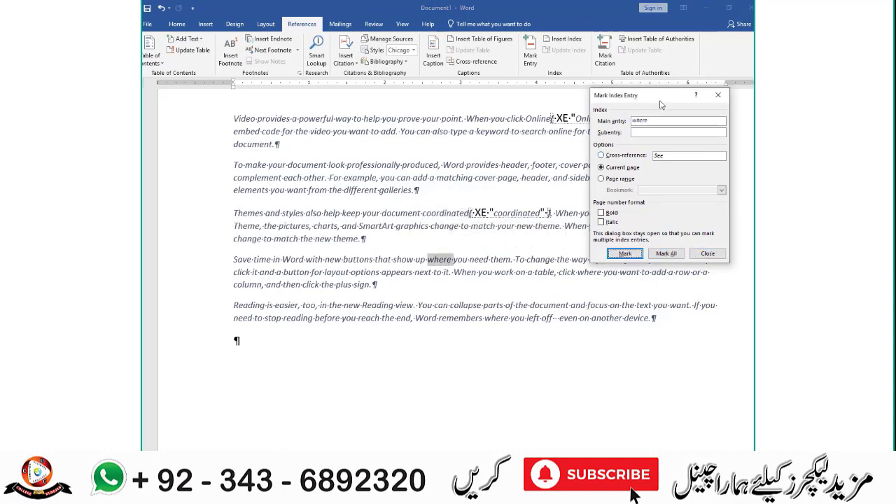
pyautogui.click(665, 254)
pyautogui.doubleClick(552, 308)
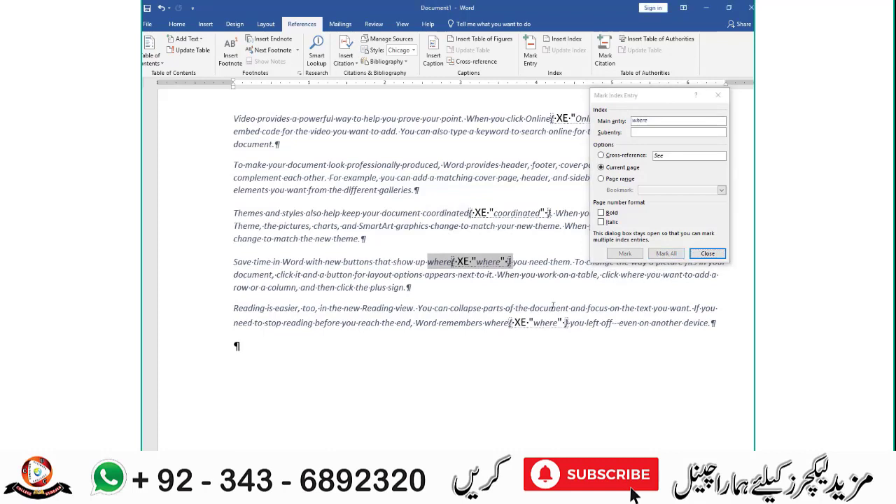
pyautogui.click(653, 98)
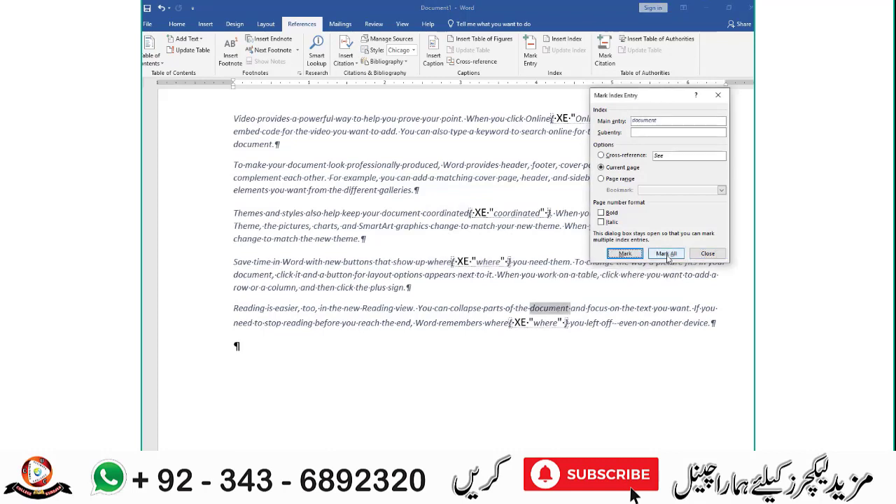
pyautogui.click(665, 253)
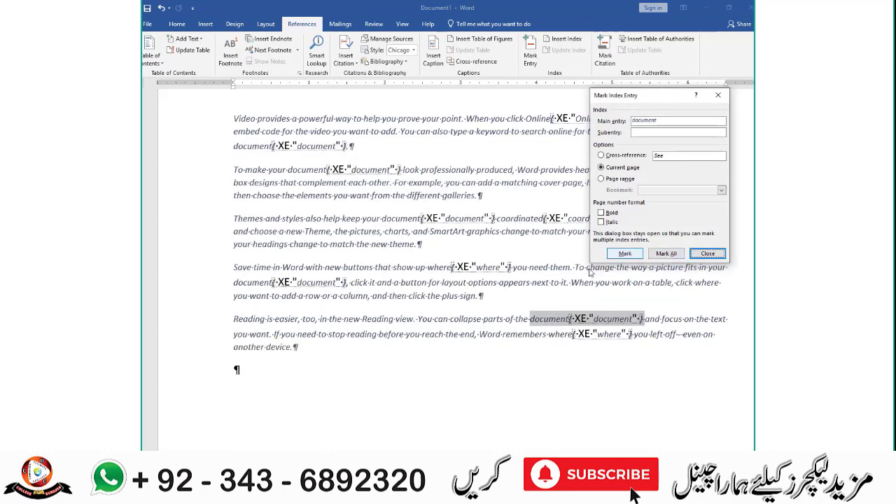
pyautogui.doubleClick(362, 334)
pyautogui.click(686, 214)
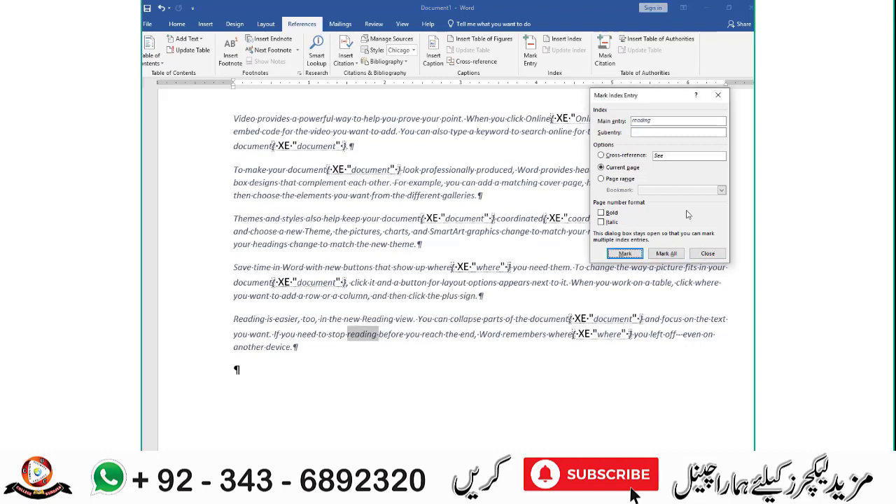
pyautogui.click(665, 253)
pyautogui.click(707, 253)
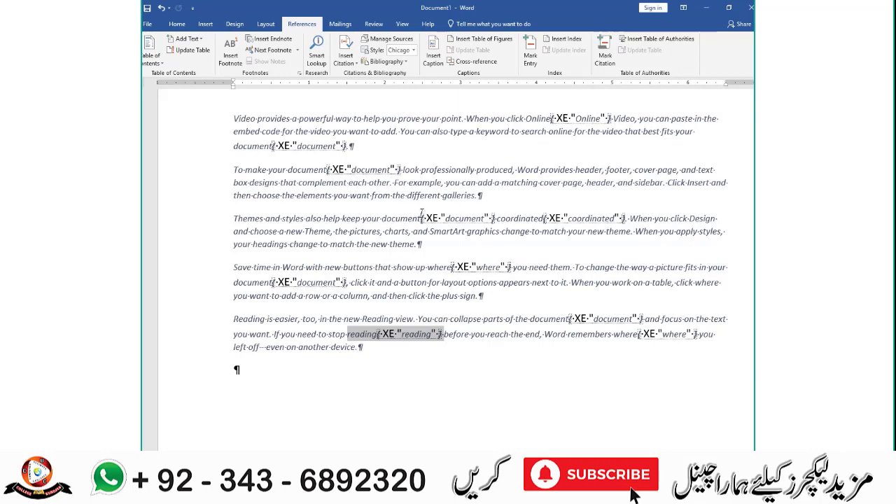
pyautogui.click(177, 24)
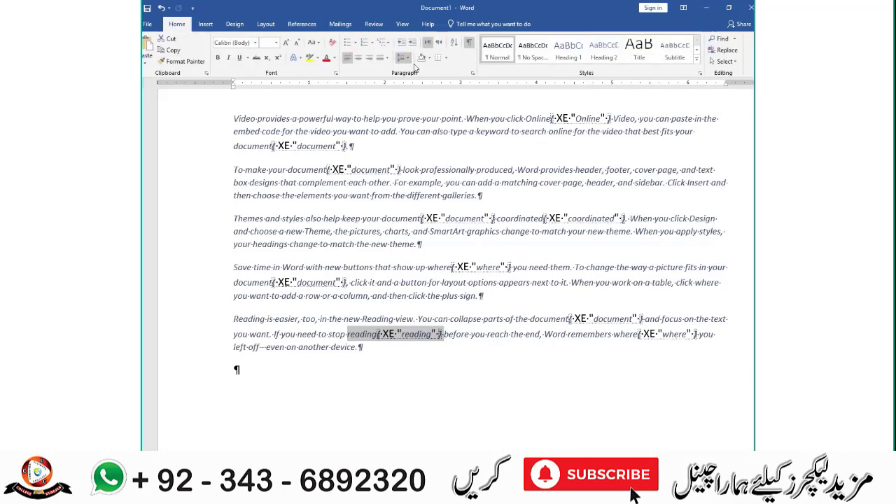
# Hide formatting marks and index fields, and add an empty line after the last paragraph
pyautogui.click(470, 45)
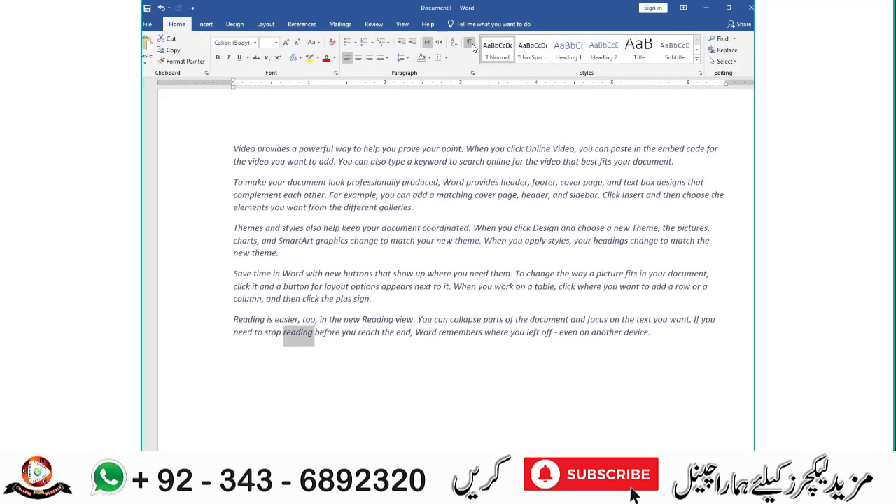
pyautogui.click(312, 28)
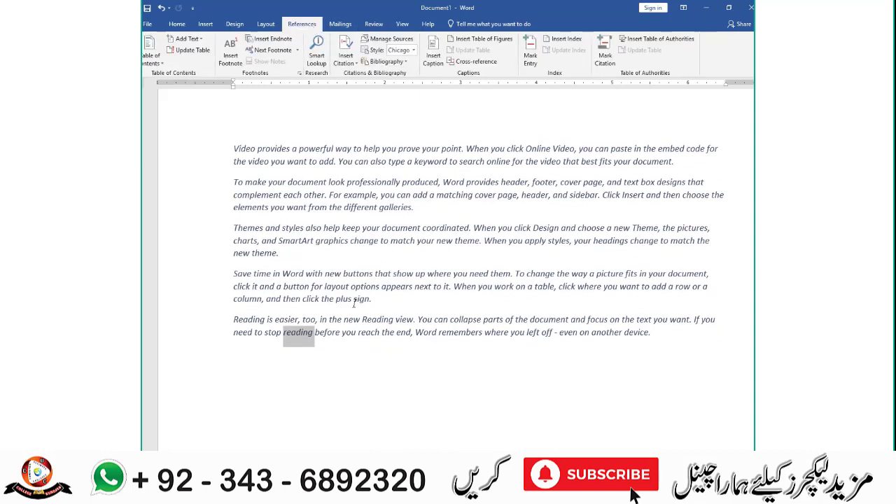
pyautogui.click(670, 341)
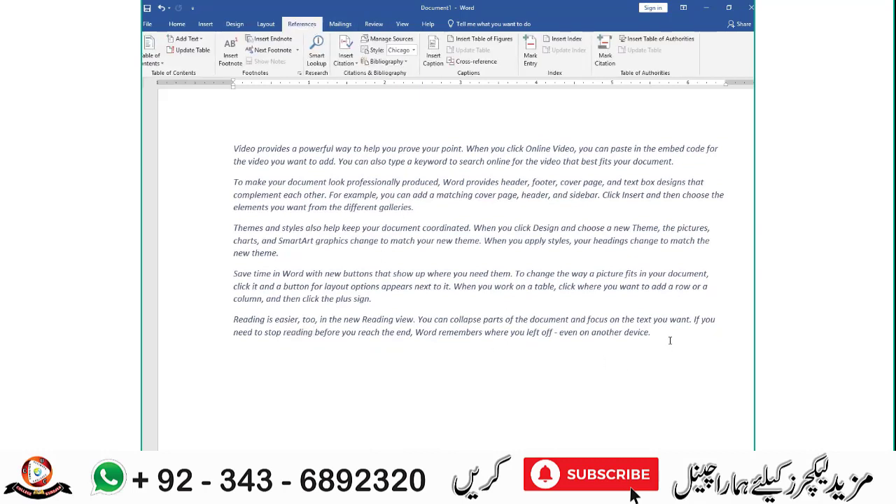
pyautogui.press('Return')
pyautogui.press('Return')
pyautogui.scroll(-2, 735, 277)
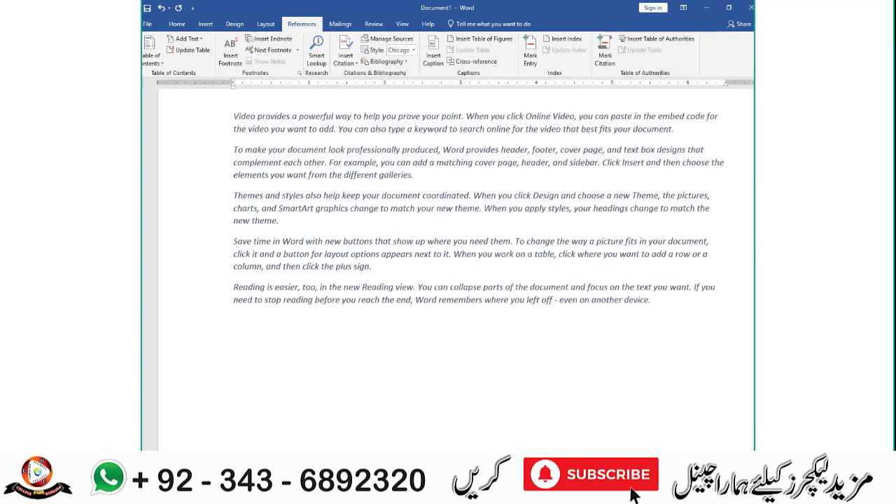
# Insert an index in Fancy format, leaving page numbers not right-aligned
pyautogui.click(566, 38)
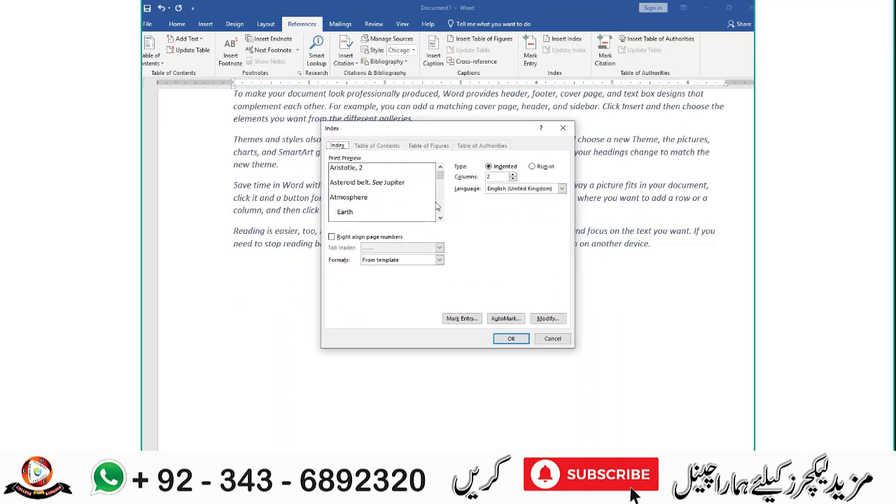
pyautogui.click(332, 237)
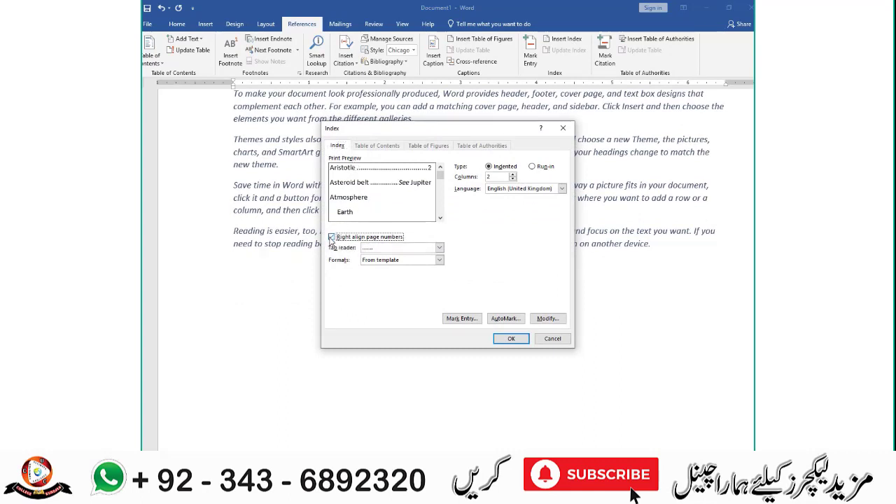
pyautogui.click(380, 249)
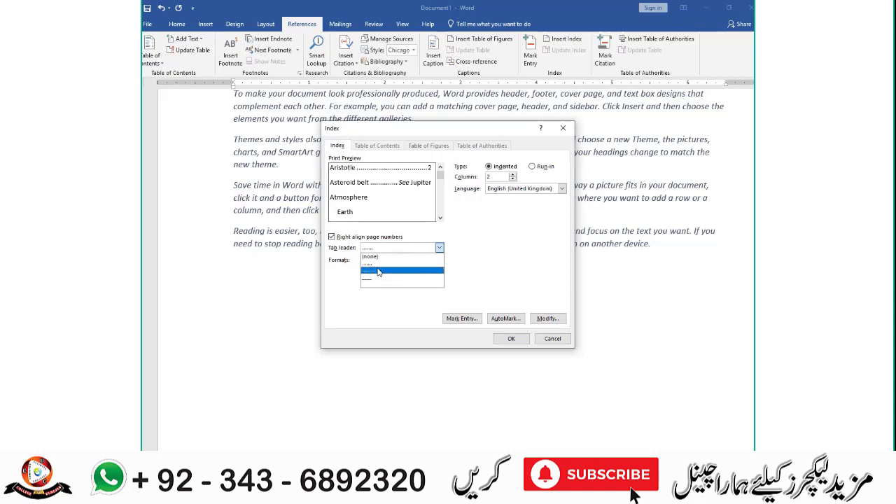
pyautogui.click(381, 271)
pyautogui.click(332, 237)
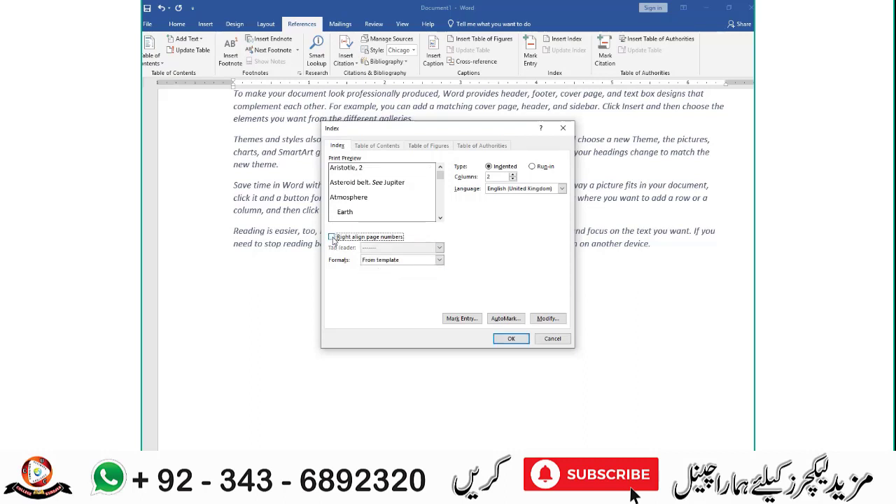
pyautogui.click(400, 261)
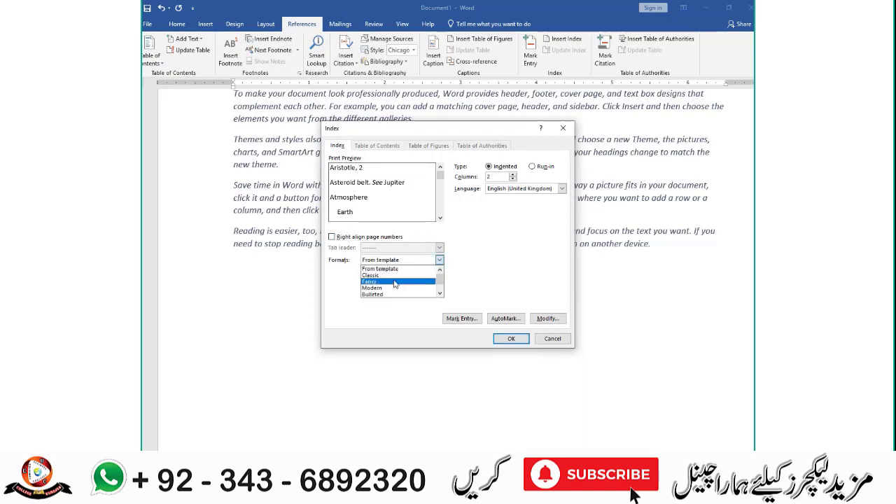
pyautogui.click(394, 286)
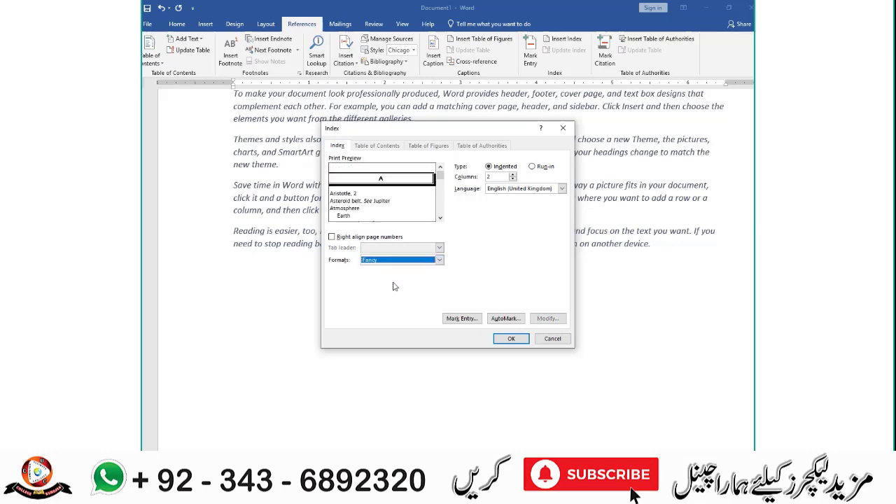
pyautogui.click(510, 339)
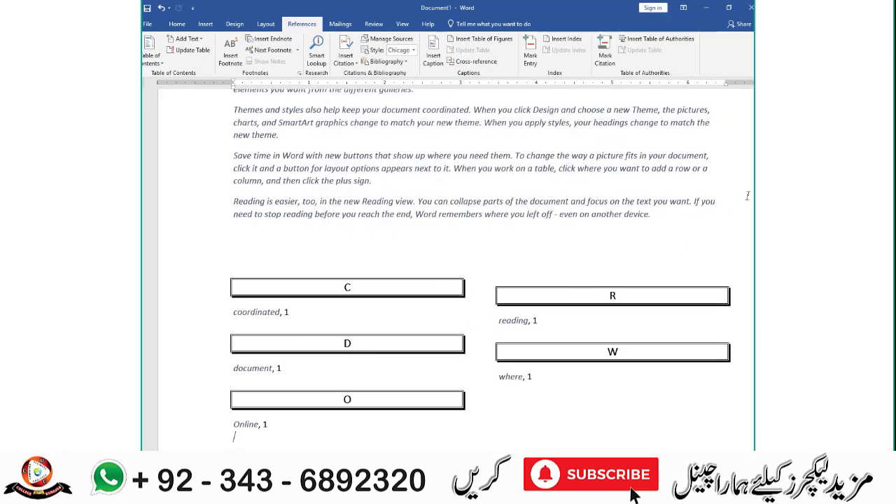
# Mark the word stop in the last paragraph as an index entry
pyautogui.scroll(-2, 633, 494)
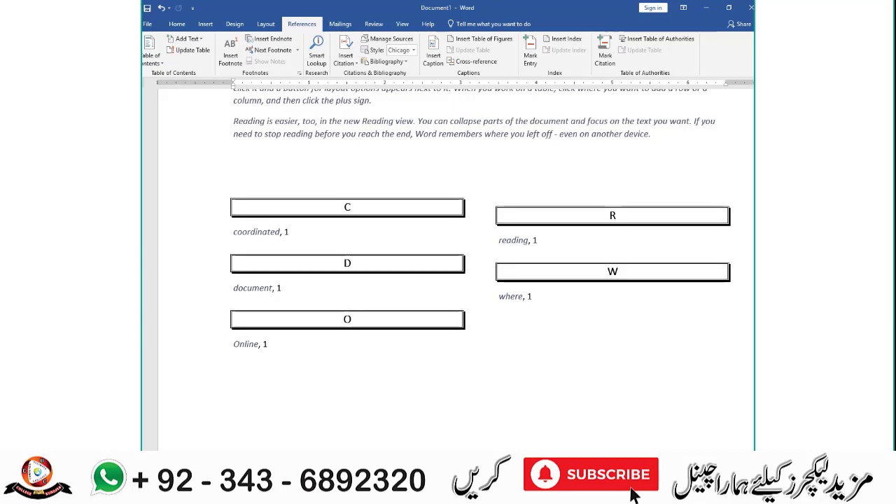
pyautogui.scroll(2, 572, 170)
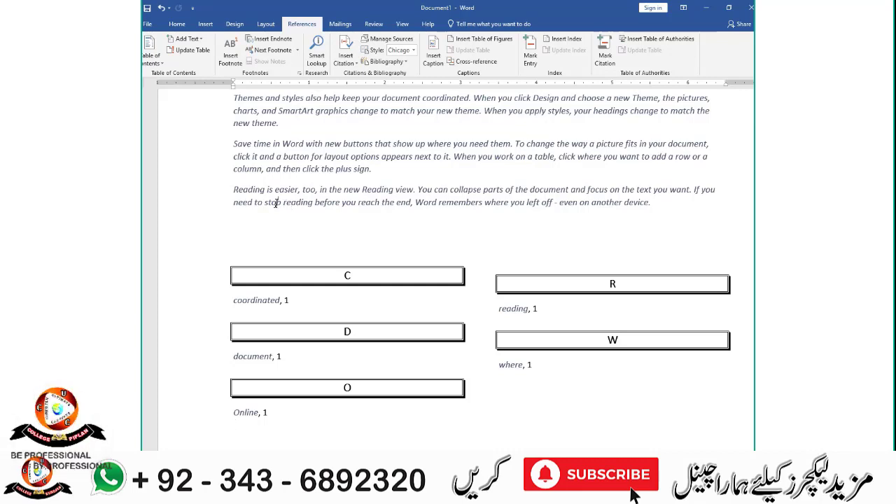
pyautogui.doubleClick(275, 202)
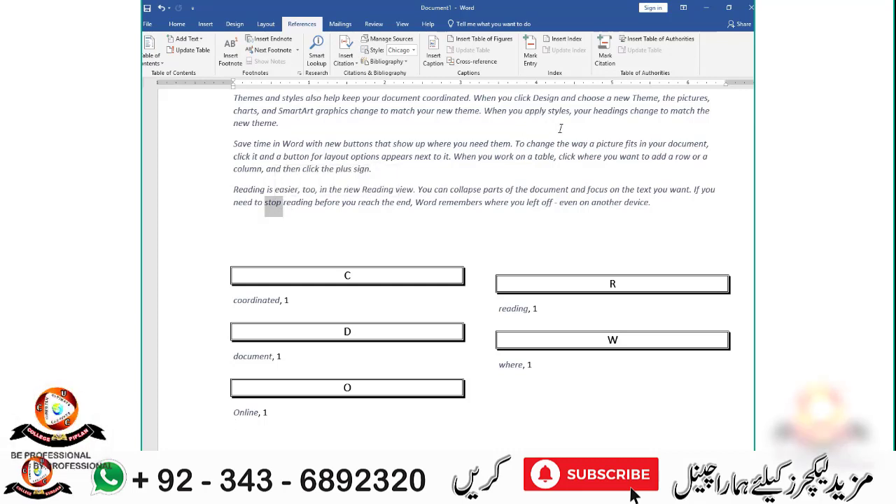
pyautogui.click(532, 60)
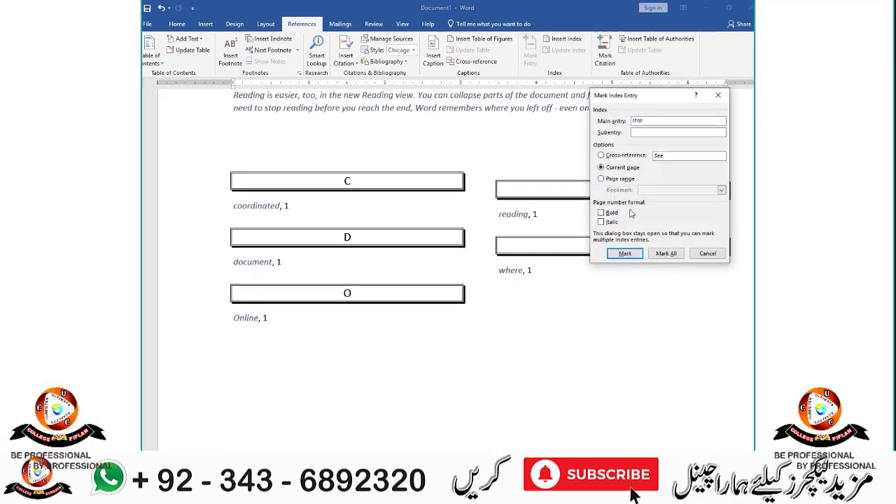
pyautogui.click(666, 254)
pyautogui.click(707, 254)
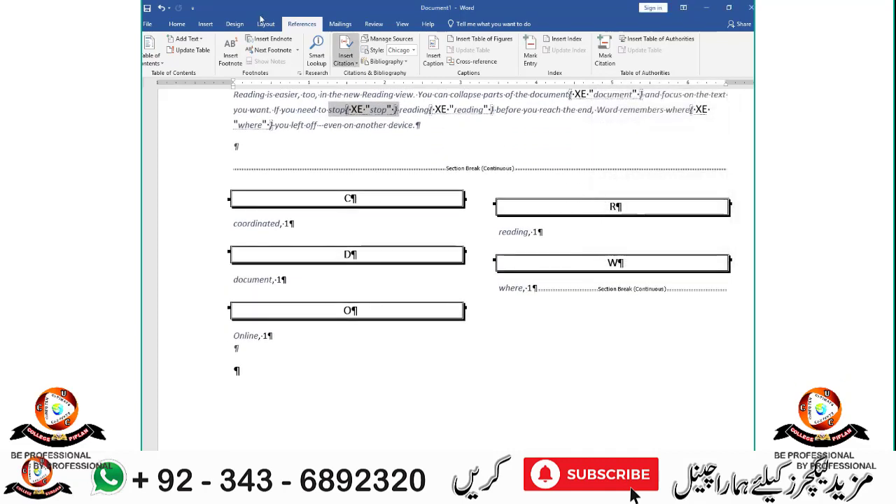
# Hide formatting marks and update the index so it includes stop
pyautogui.click(177, 24)
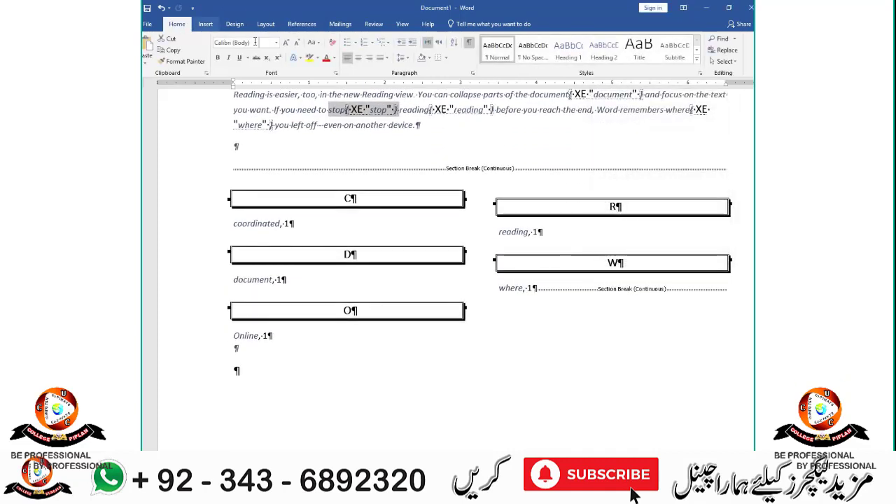
pyautogui.click(469, 42)
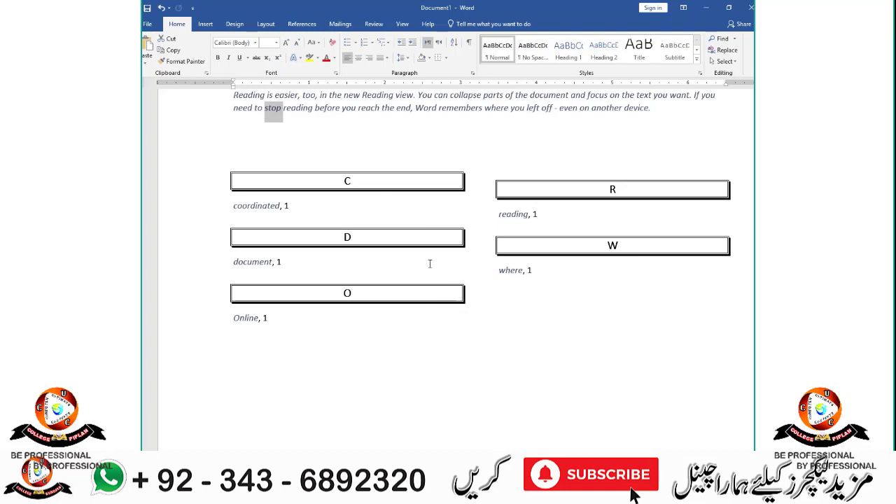
pyautogui.click(427, 239)
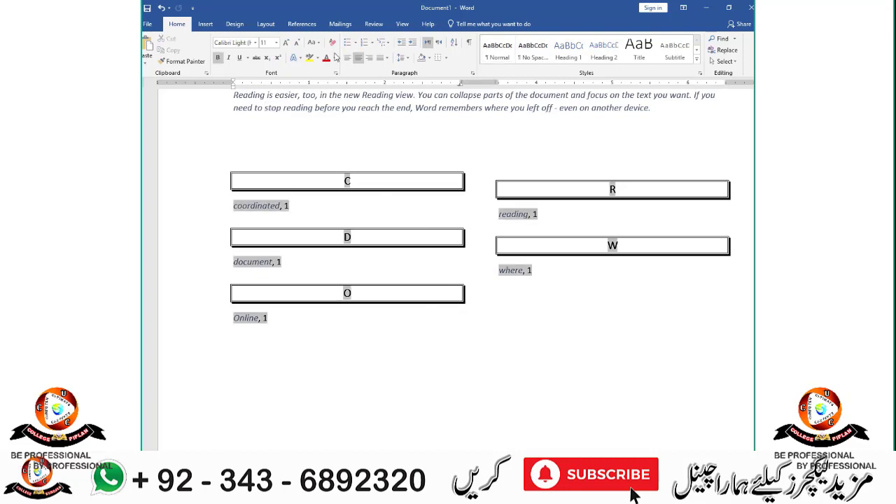
pyautogui.click(301, 24)
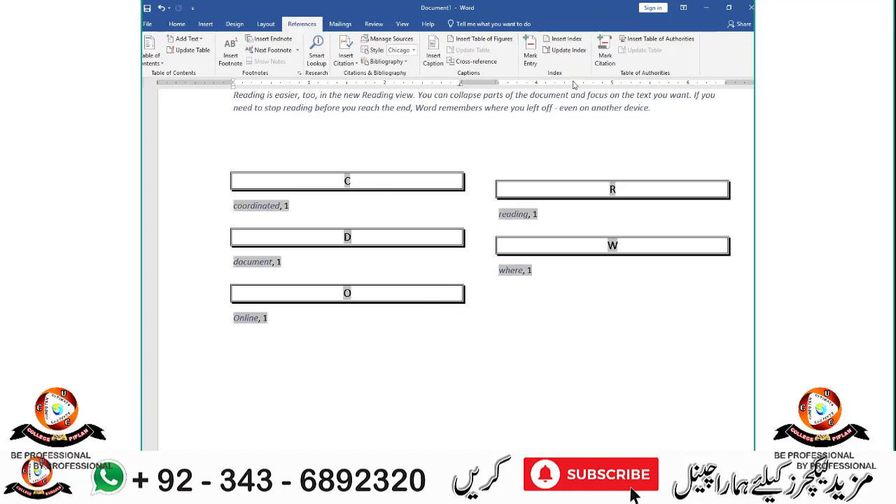
pyautogui.click(567, 50)
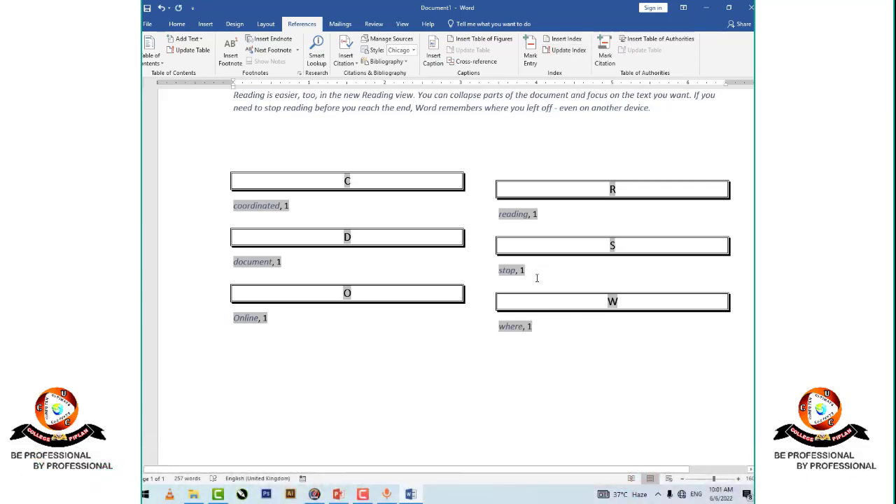
pyautogui.click(423, 371)
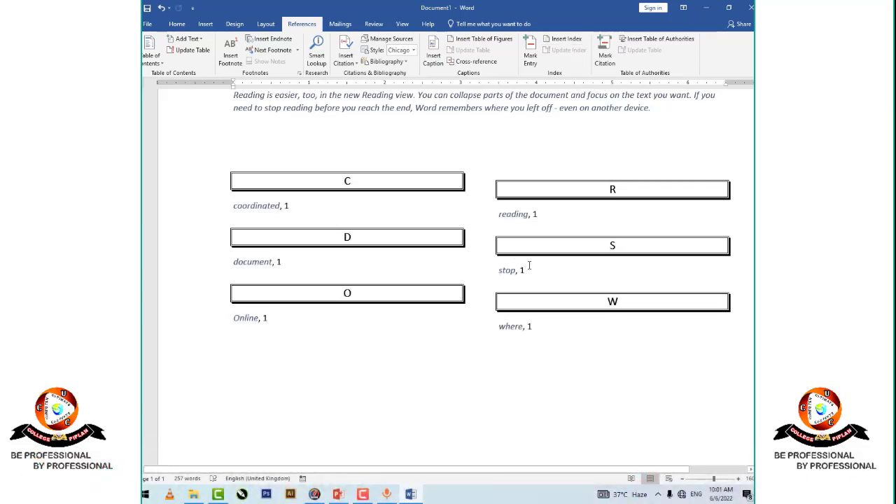
# Clear the whole document and generate sample text with =rnd() on a new page
pyautogui.click(564, 245)
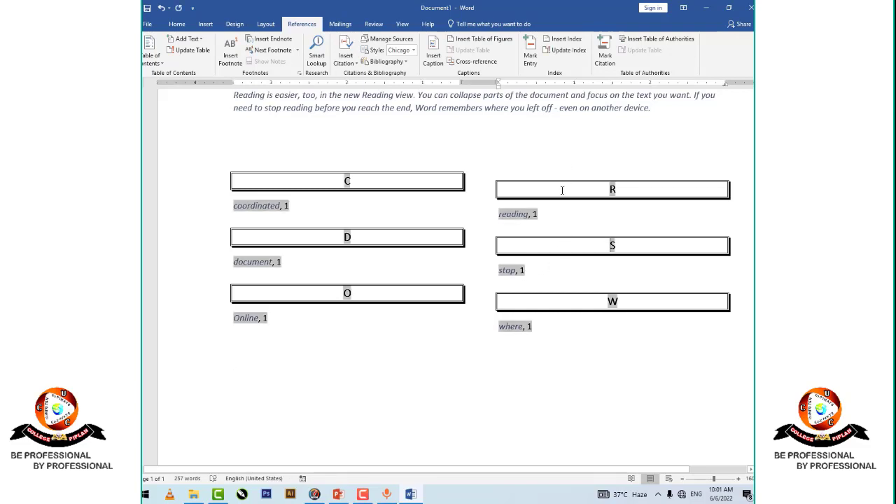
pyautogui.hotkey('ctrl', 'a')
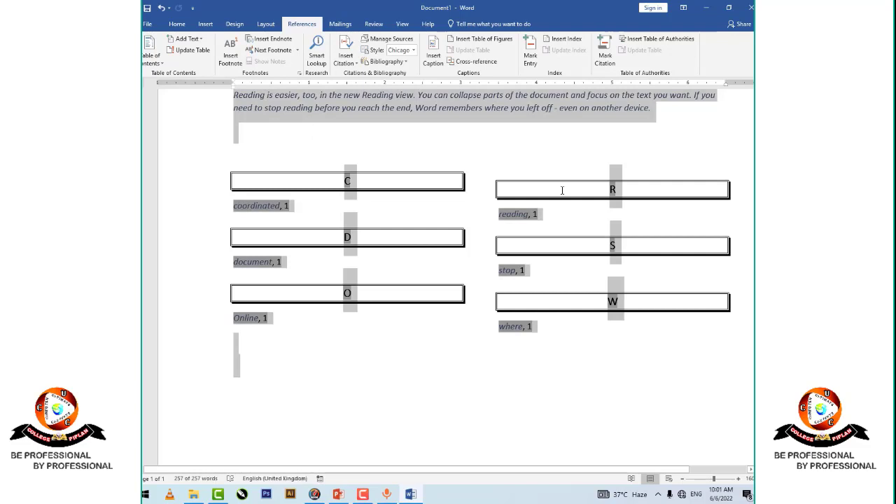
pyautogui.press('Delete')
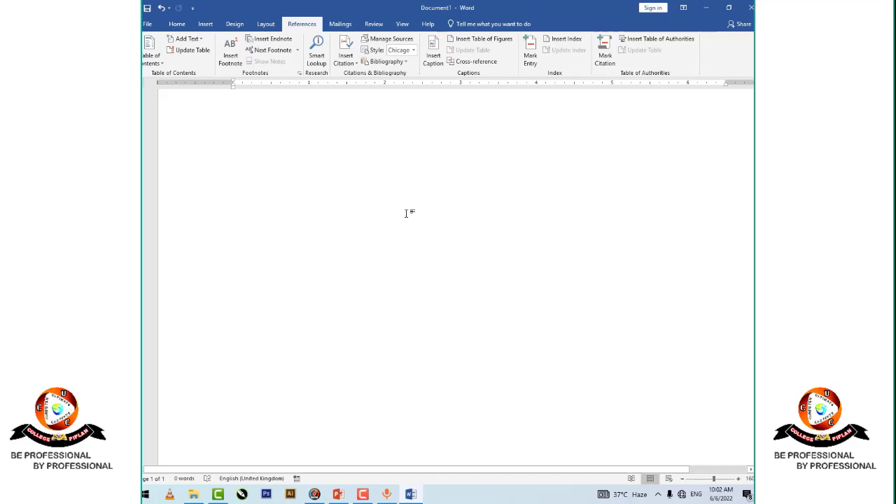
pyautogui.hotkey('ctrl', 'Return')
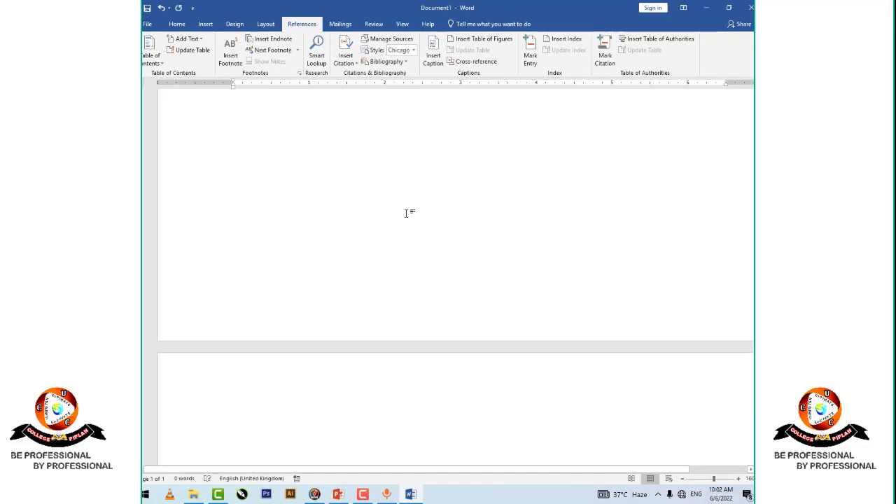
pyautogui.write('=r')
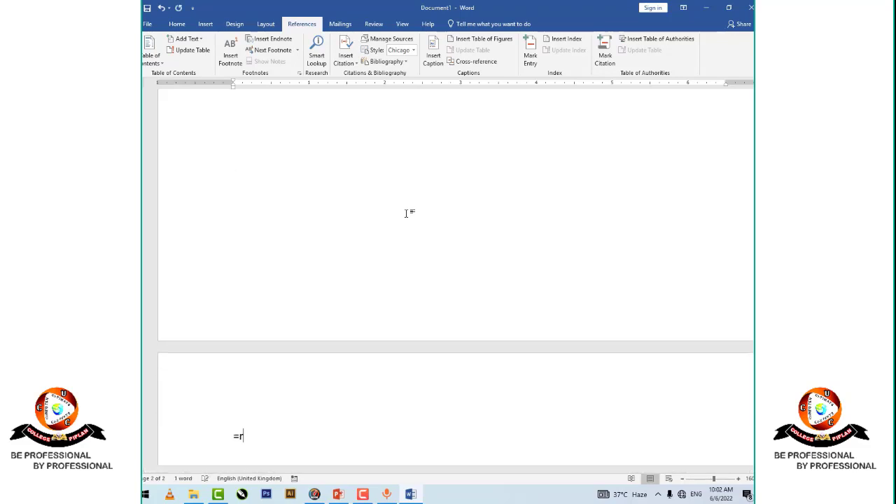
pyautogui.write('nd')
pyautogui.write('()')
pyautogui.press('Return')
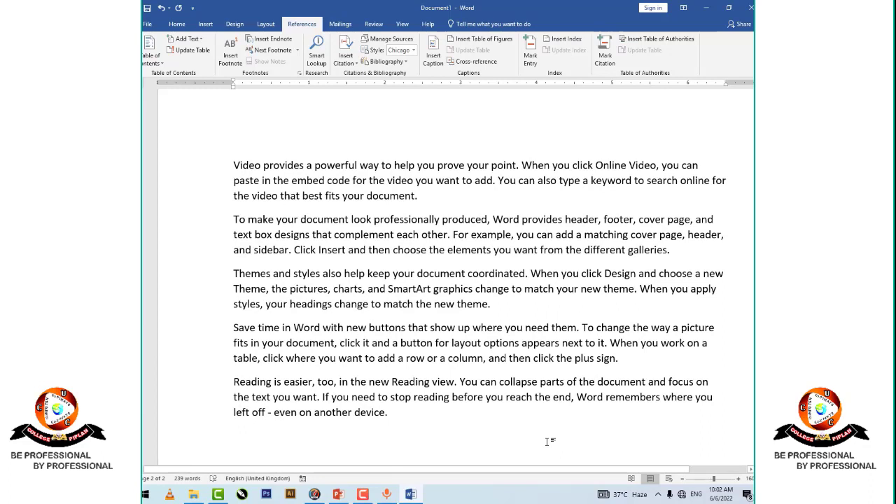
# Add another page of =rd() sample text and scroll back to the Reading paragraph
pyautogui.hotkey('ctrl', 'Return')
pyautogui.write('=r')
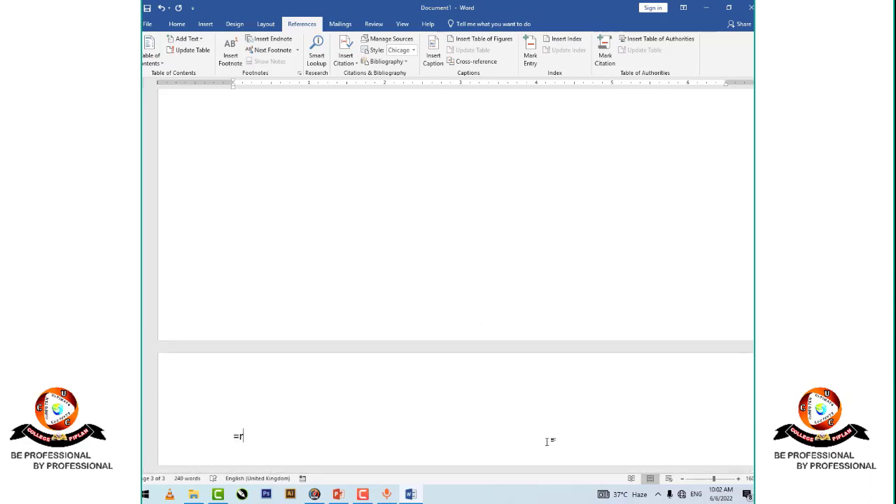
pyautogui.write('and(')
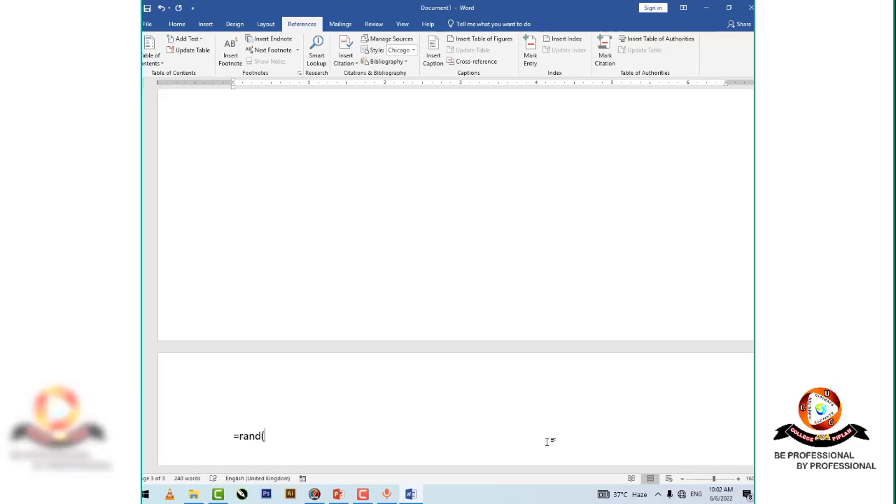
pyautogui.write(')')
pyautogui.press('Return')
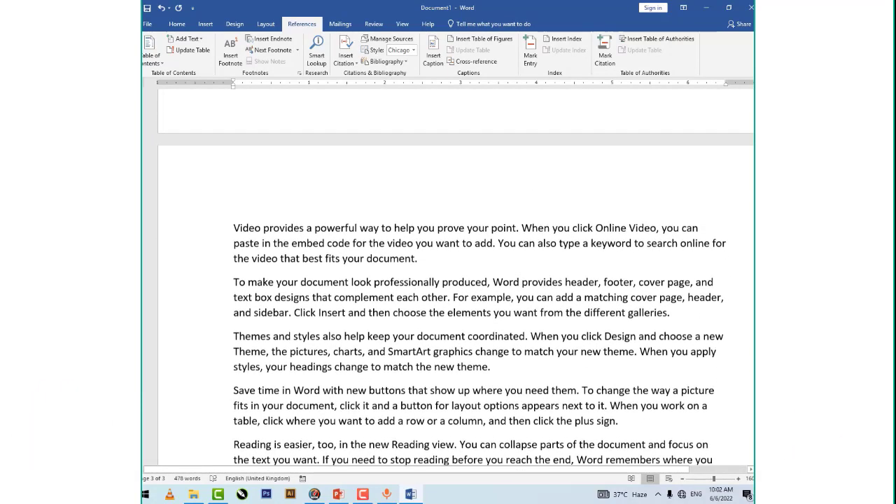
pyautogui.scroll(5, 457, 269)
pyautogui.scroll(5, 456, 269)
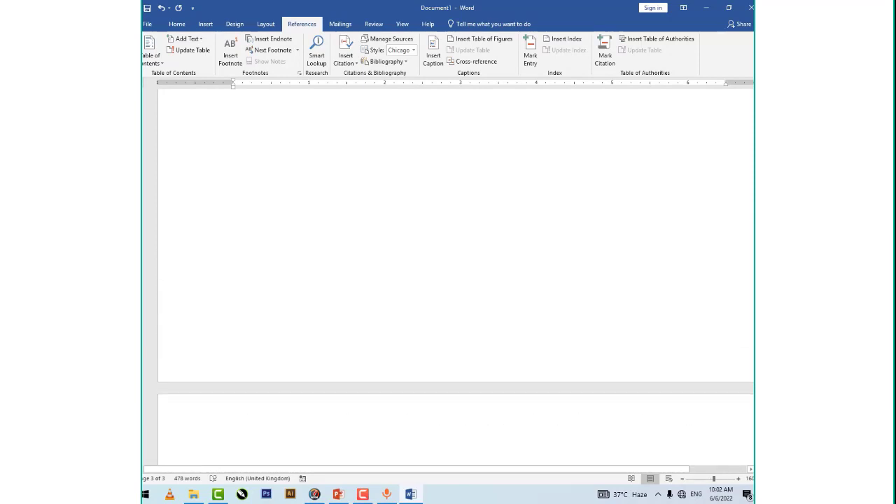
pyautogui.scroll(2, 419, 269)
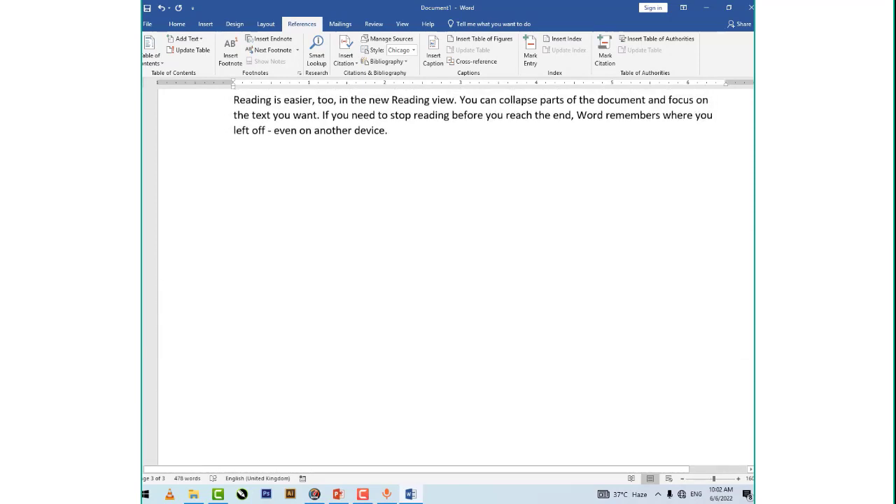
pyautogui.scroll(2, 419, 269)
pyautogui.scroll(2, 418, 269)
pyautogui.scroll(1, 418, 269)
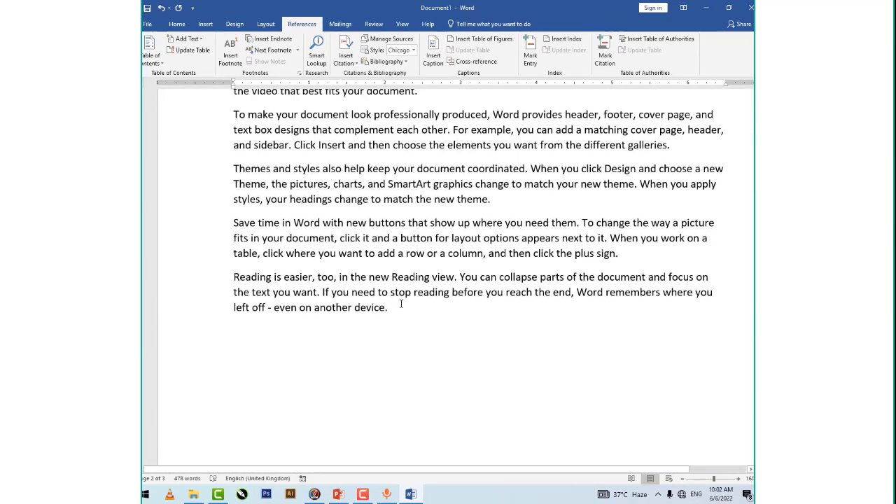
# Mark all occurrences of the last paragraph's closing sentence as a Regulations citation
pyautogui.moveTo(400, 308); pyautogui.dragTo(324, 292)
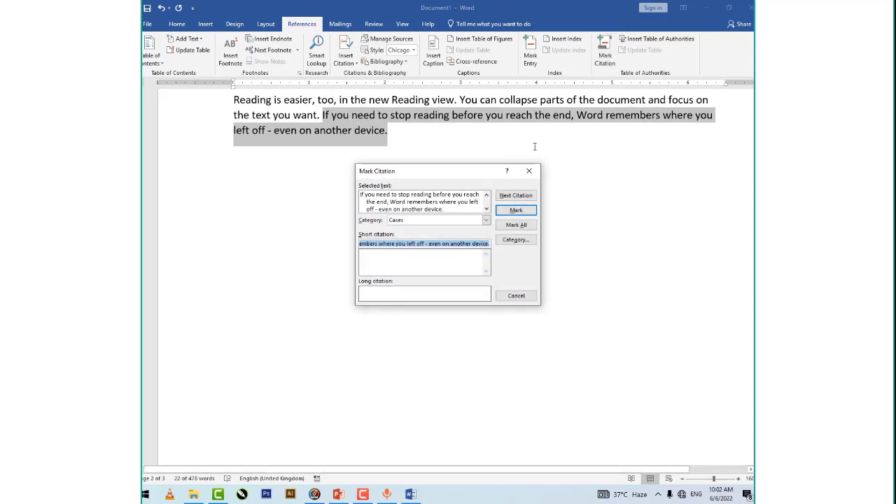
pyautogui.click(486, 220)
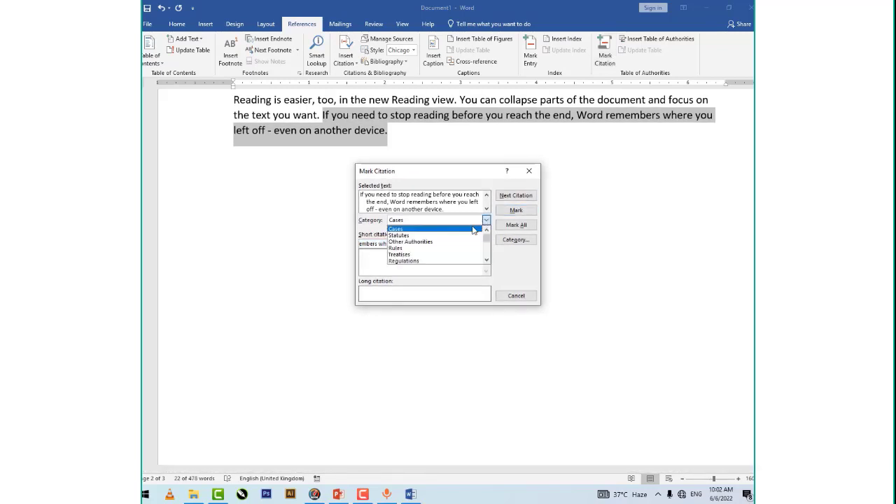
pyautogui.click(456, 261)
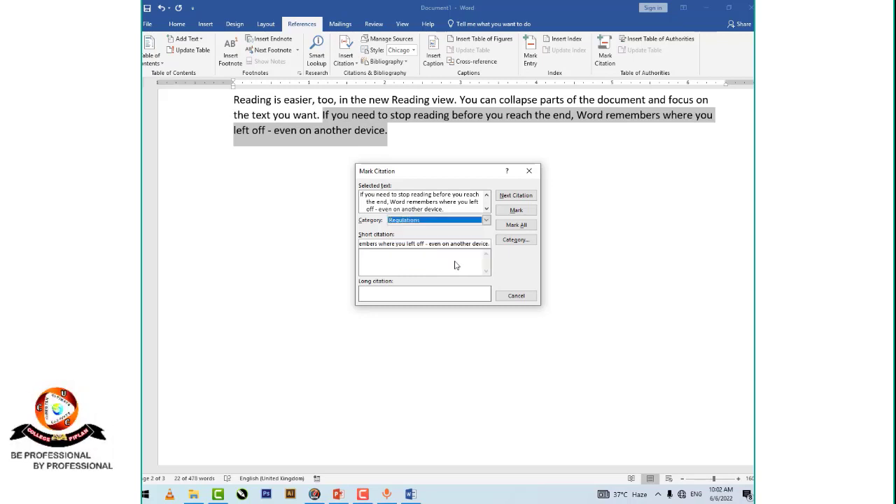
pyautogui.click(516, 225)
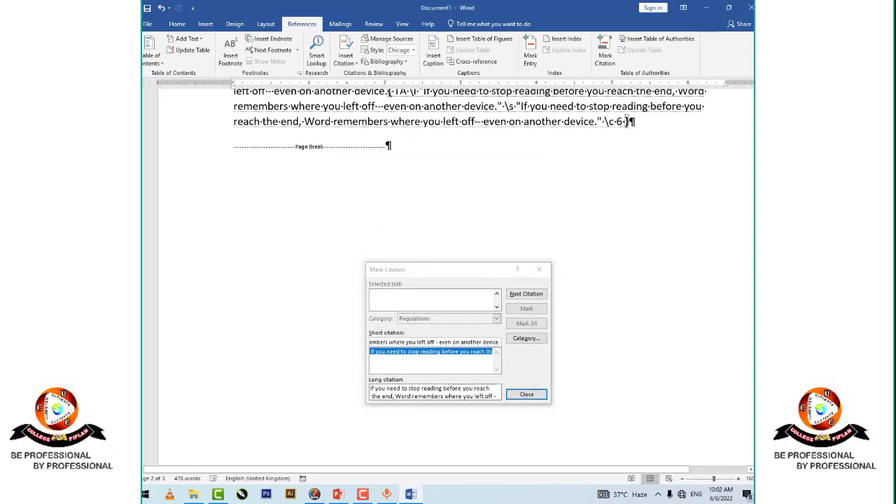
# Mark all occurrences of the Video and Themes paragraphs as citations, then close the dialog
pyautogui.scroll(7, 423, 190)
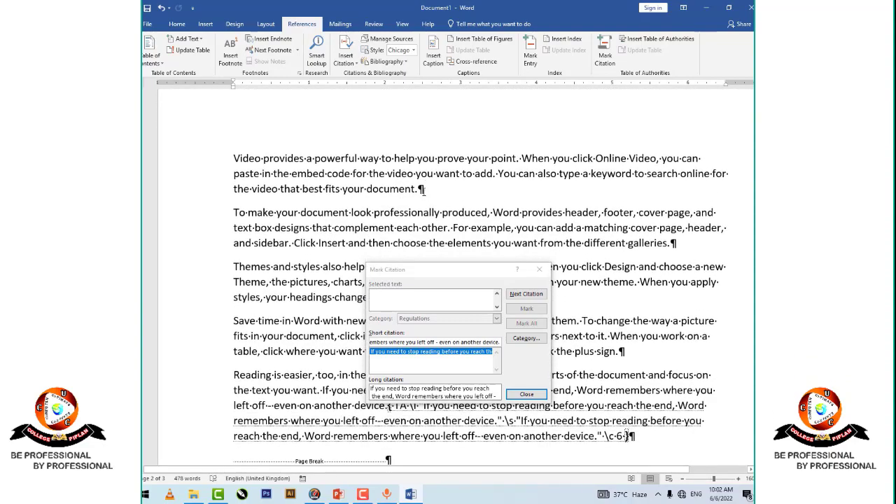
pyautogui.moveTo(422, 190); pyautogui.dragTo(234, 159)
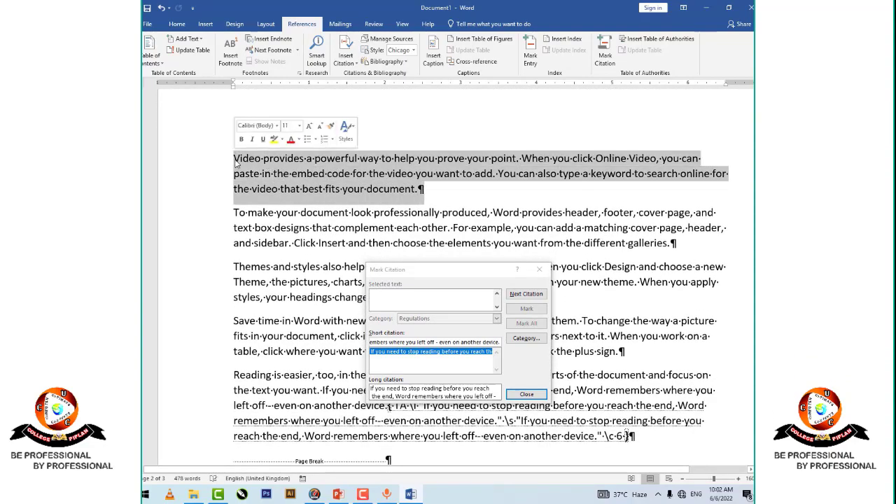
pyautogui.click(525, 326)
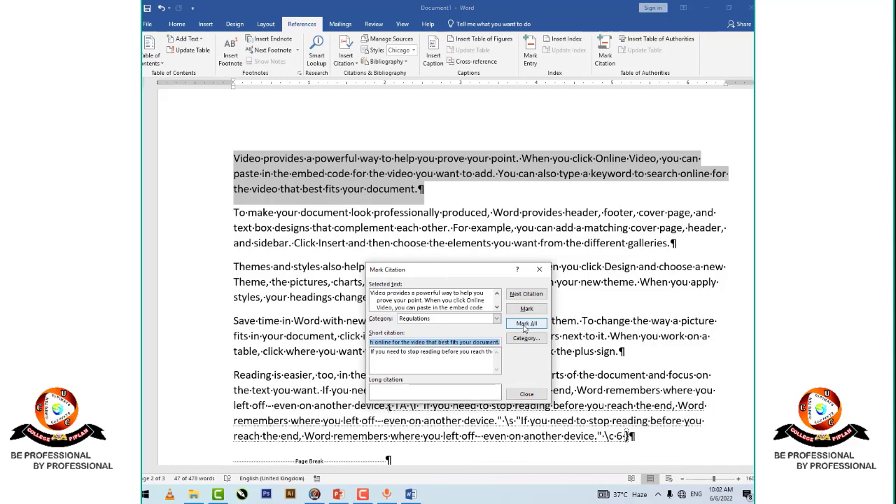
pyautogui.click(525, 326)
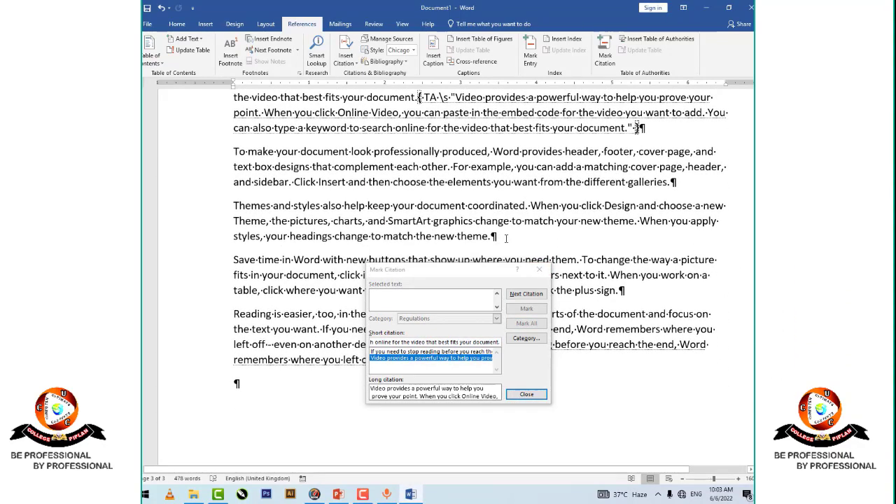
pyautogui.moveTo(502, 238)
pyautogui.mouseDown()
pyautogui.moveTo(247, 216)
pyautogui.moveTo(233, 205)
pyautogui.mouseUp()
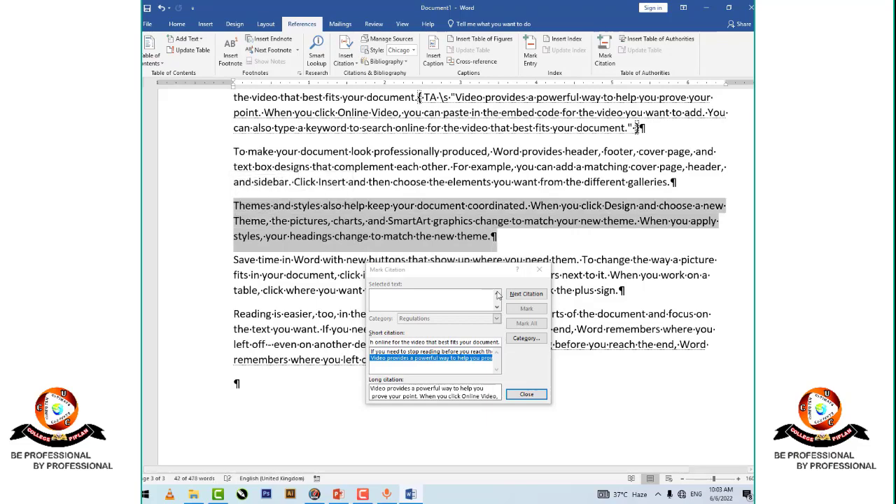
pyautogui.click(502, 300)
pyautogui.click(539, 327)
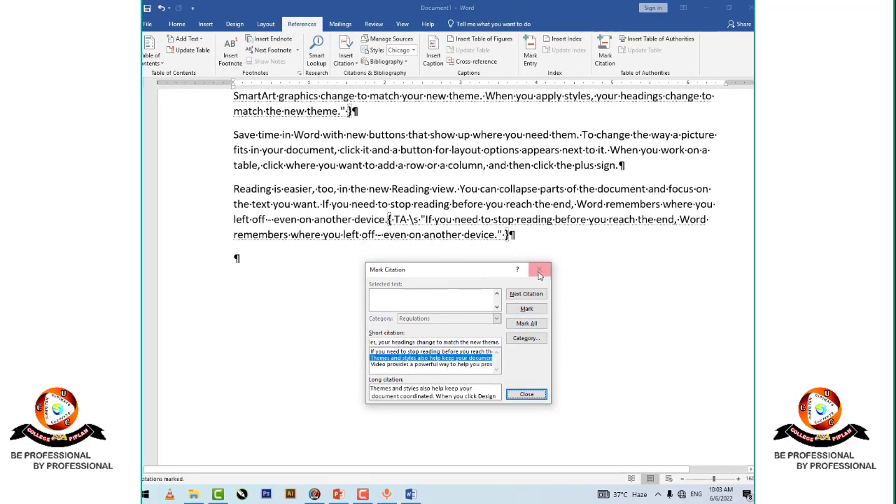
pyautogui.click(539, 270)
# Hide the citation field codes and place the insertion point at the top of page 1
pyautogui.click(177, 24)
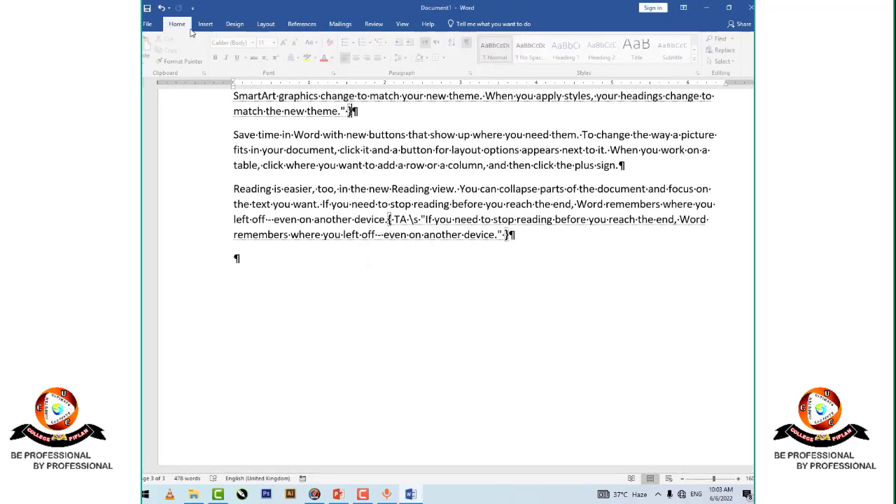
pyautogui.click(469, 42)
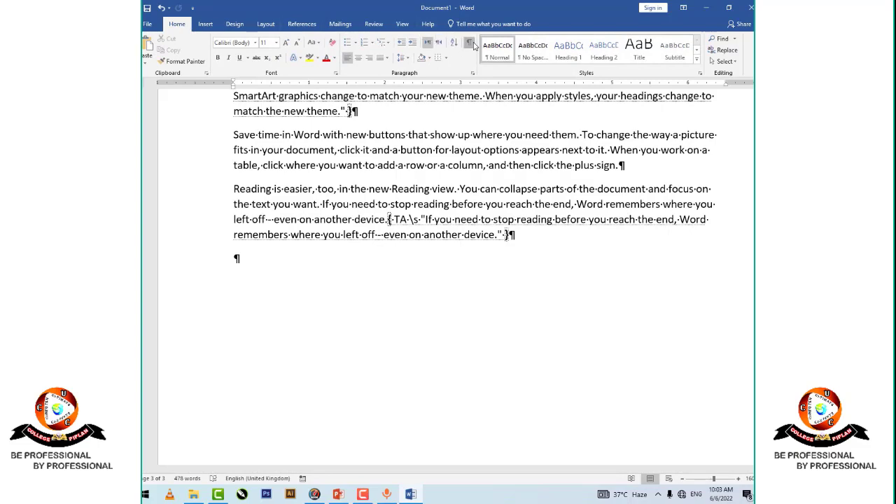
pyautogui.click(294, 24)
pyautogui.scroll(10, 455, 280)
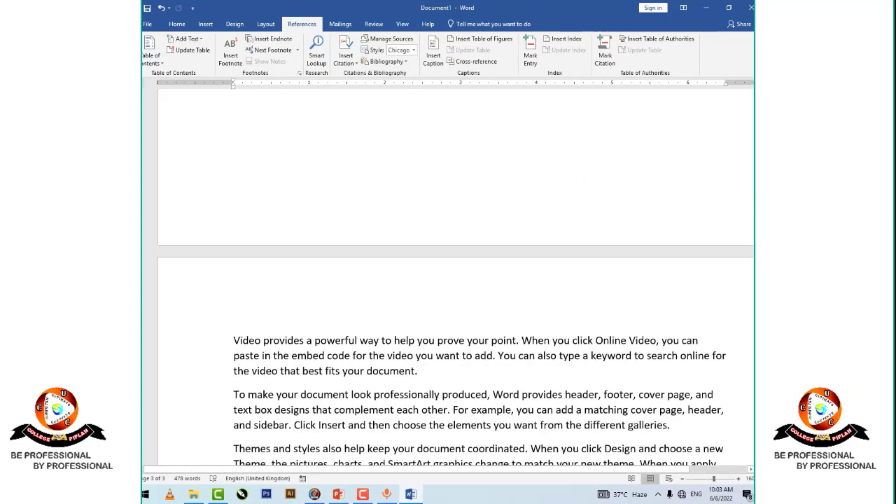
pyautogui.click(277, 155)
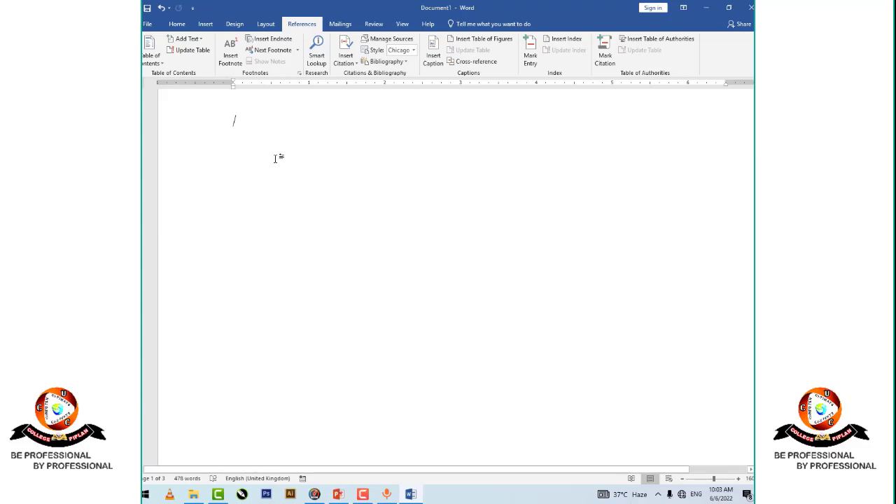
# Insert a Distinctive-format Regulations table of authorities with underline tab leaders
pyautogui.click(644, 40)
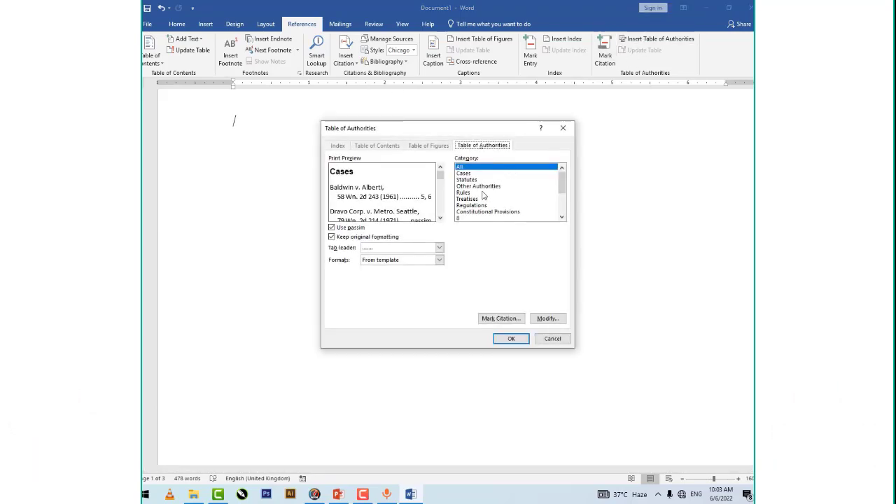
pyautogui.click(461, 206)
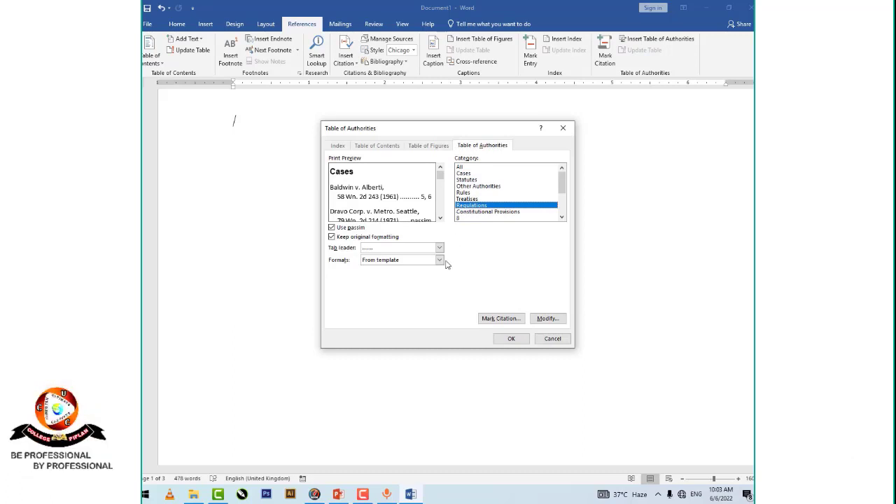
pyautogui.click(439, 249)
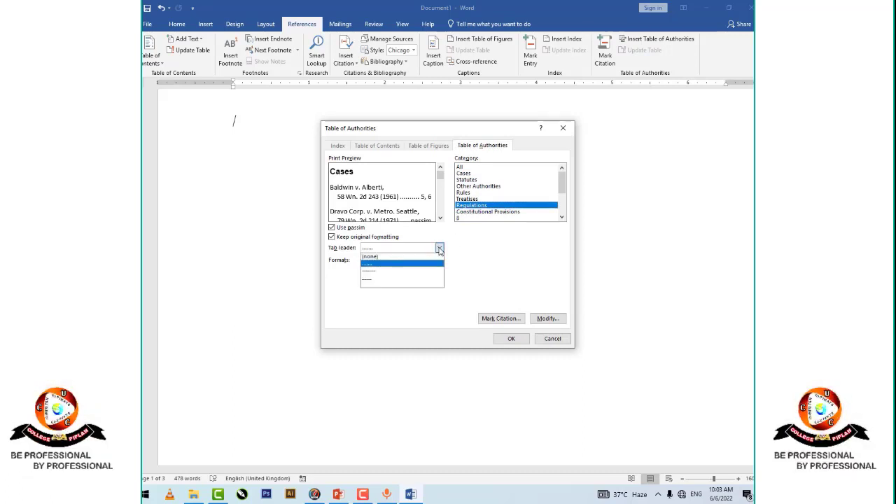
pyautogui.click(439, 250)
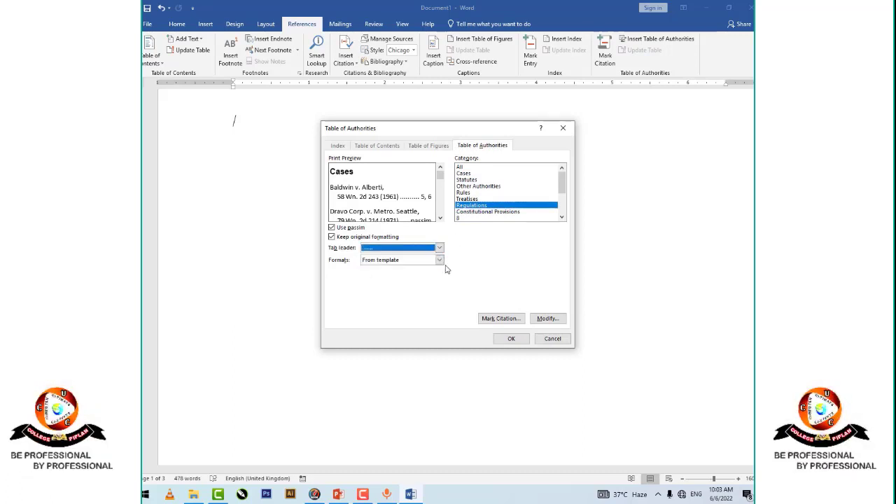
pyautogui.click(439, 259)
pyautogui.click(430, 283)
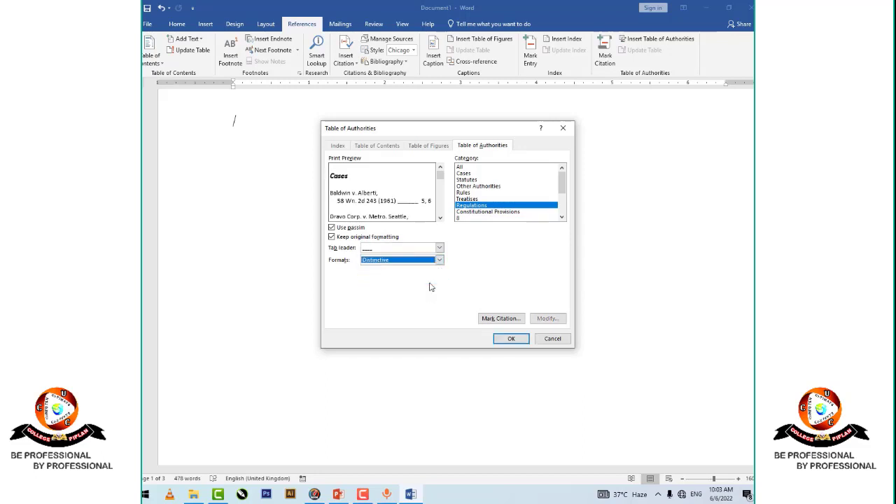
pyautogui.click(511, 337)
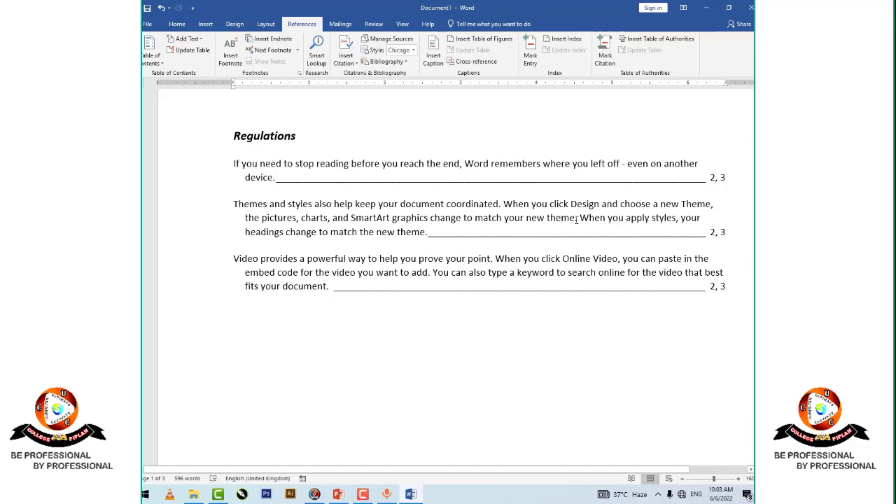
pyautogui.click(577, 220)
pyautogui.click(635, 50)
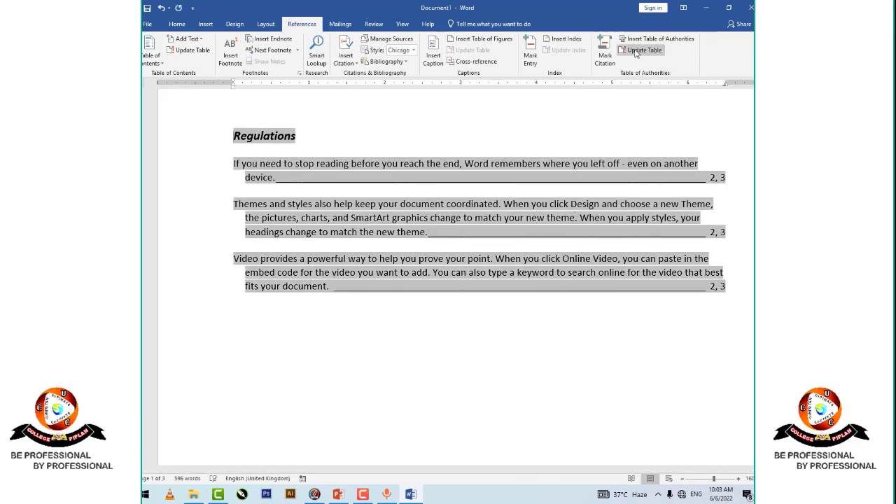
pyautogui.click(475, 378)
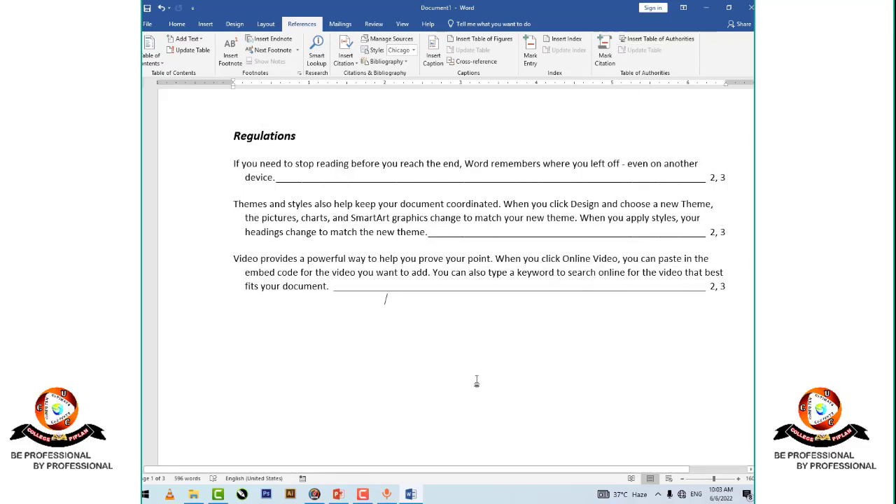